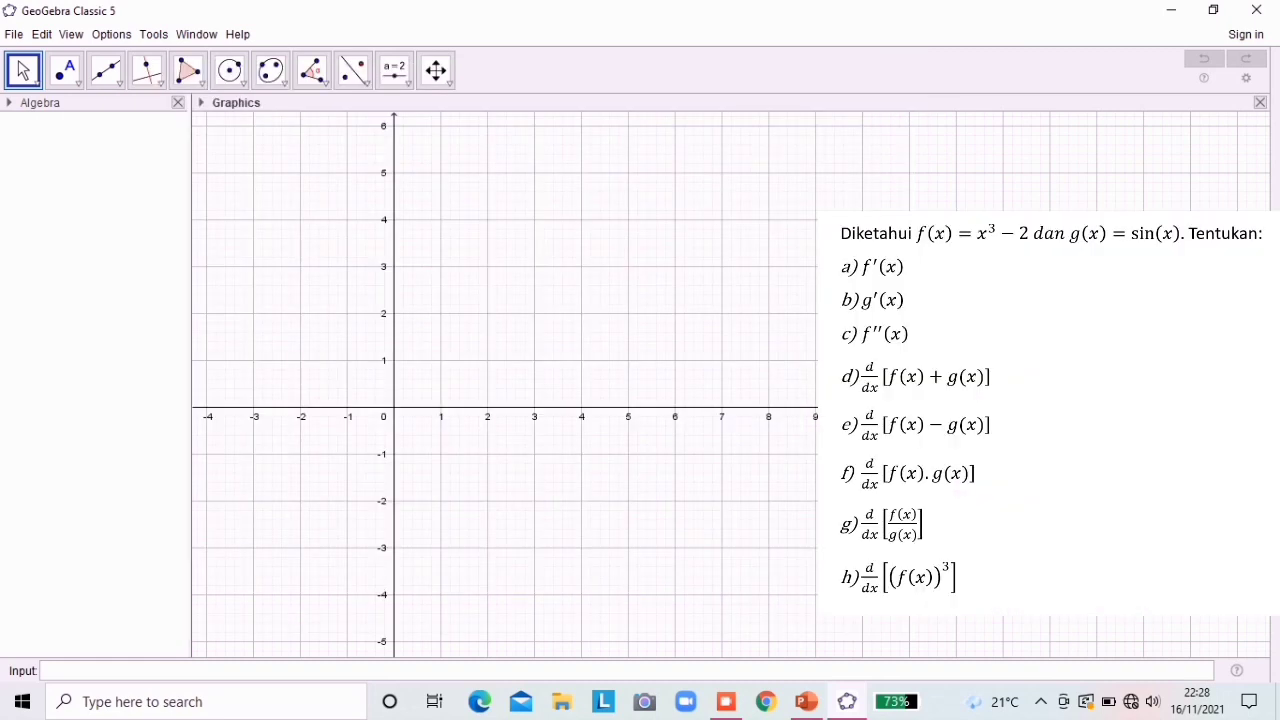
Step: Hide the Graphics view and define the function f(x)=x^3-2
key(ctrl+shift+1)
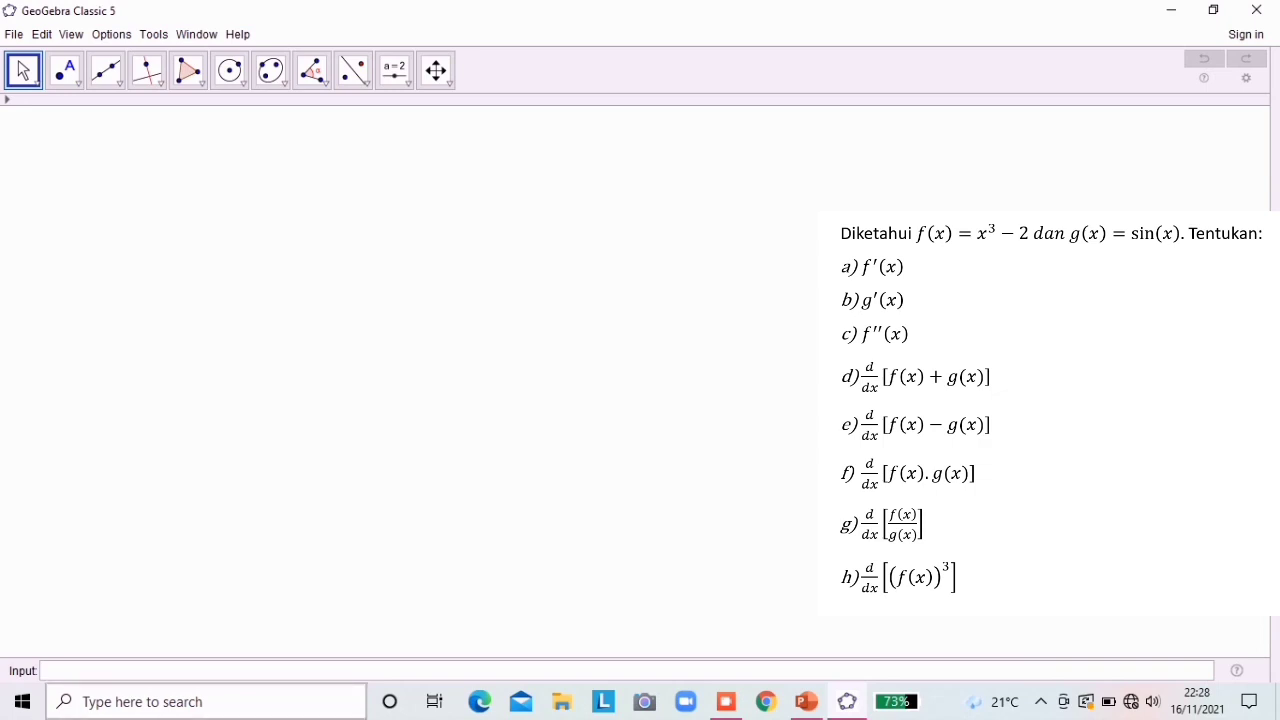
click(205, 671)
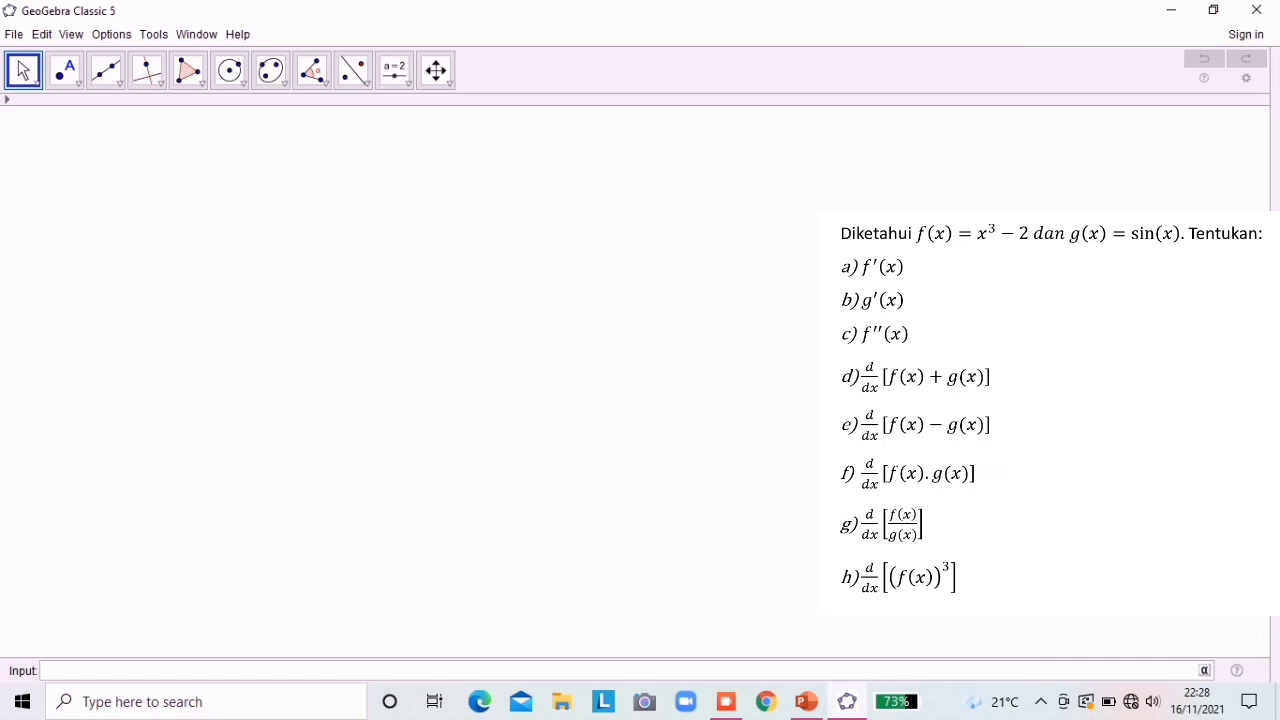
text(f(x)=x^3-2)
key(Return)
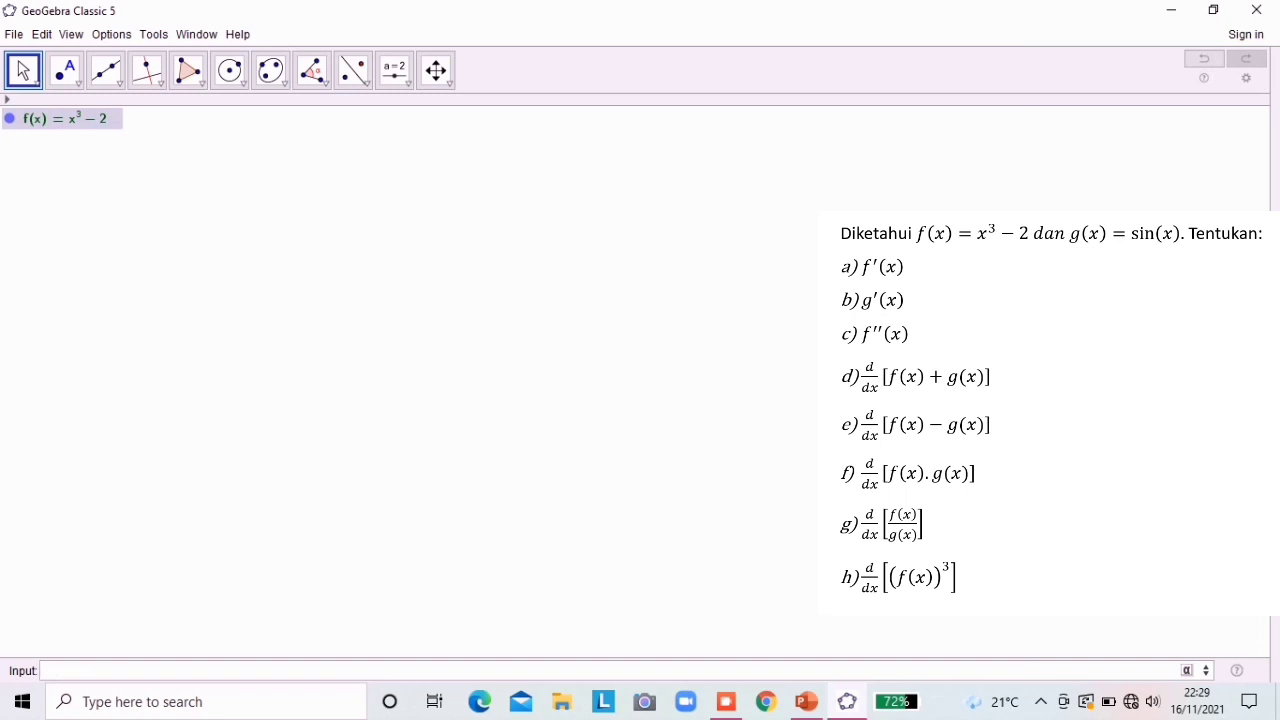
Step: Define a second function, g(x)=sin(x)
text(sin)
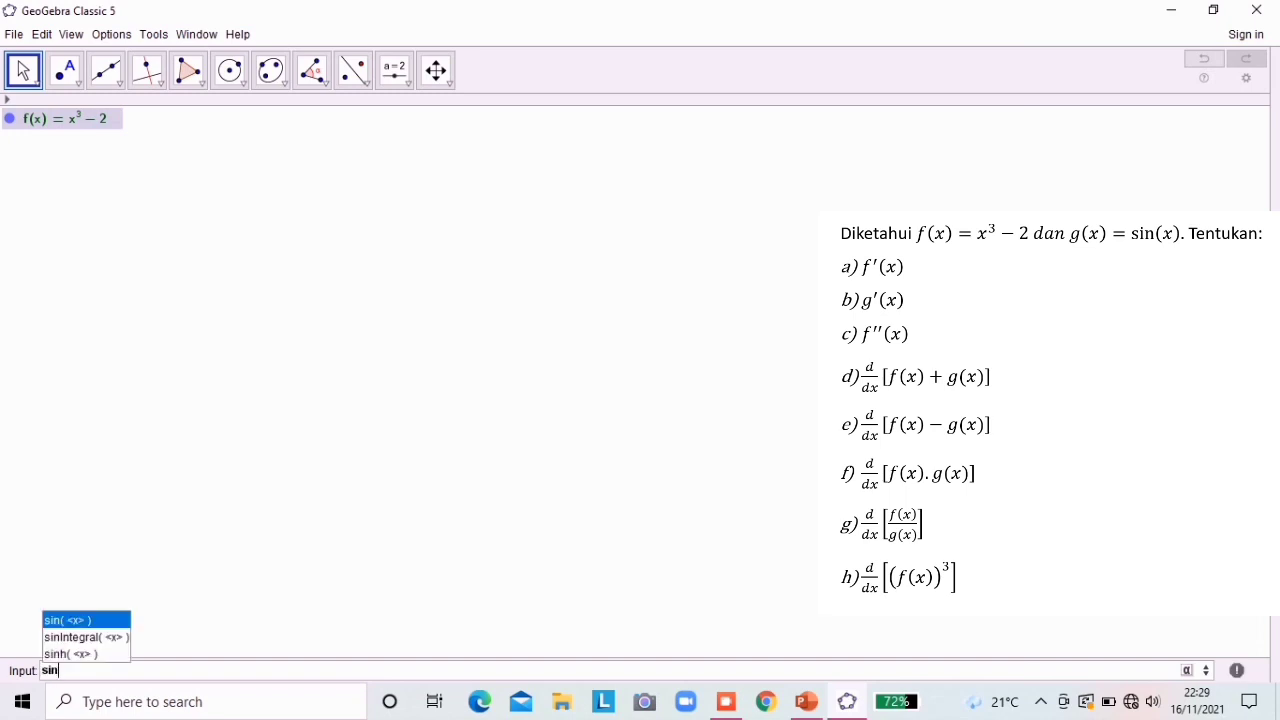
key(BackSpace)
key(BackSpace)
key(BackSpace)
text(g)
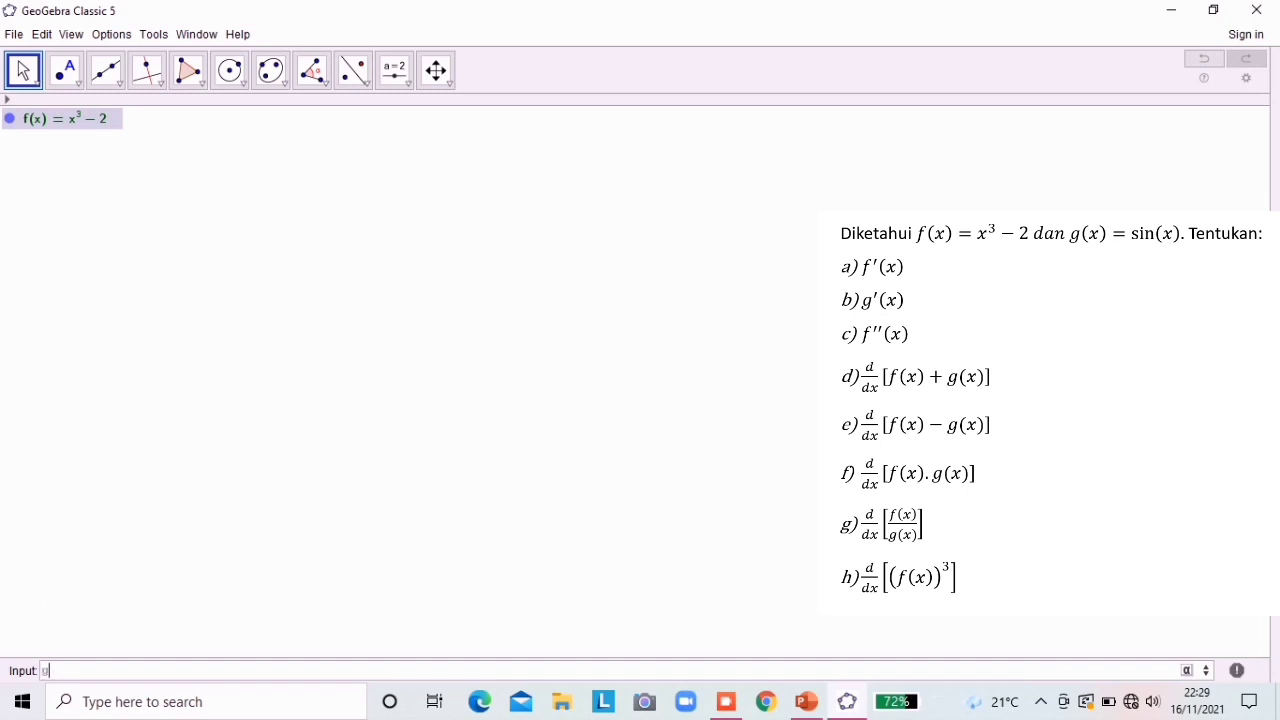
text((x))=sin)
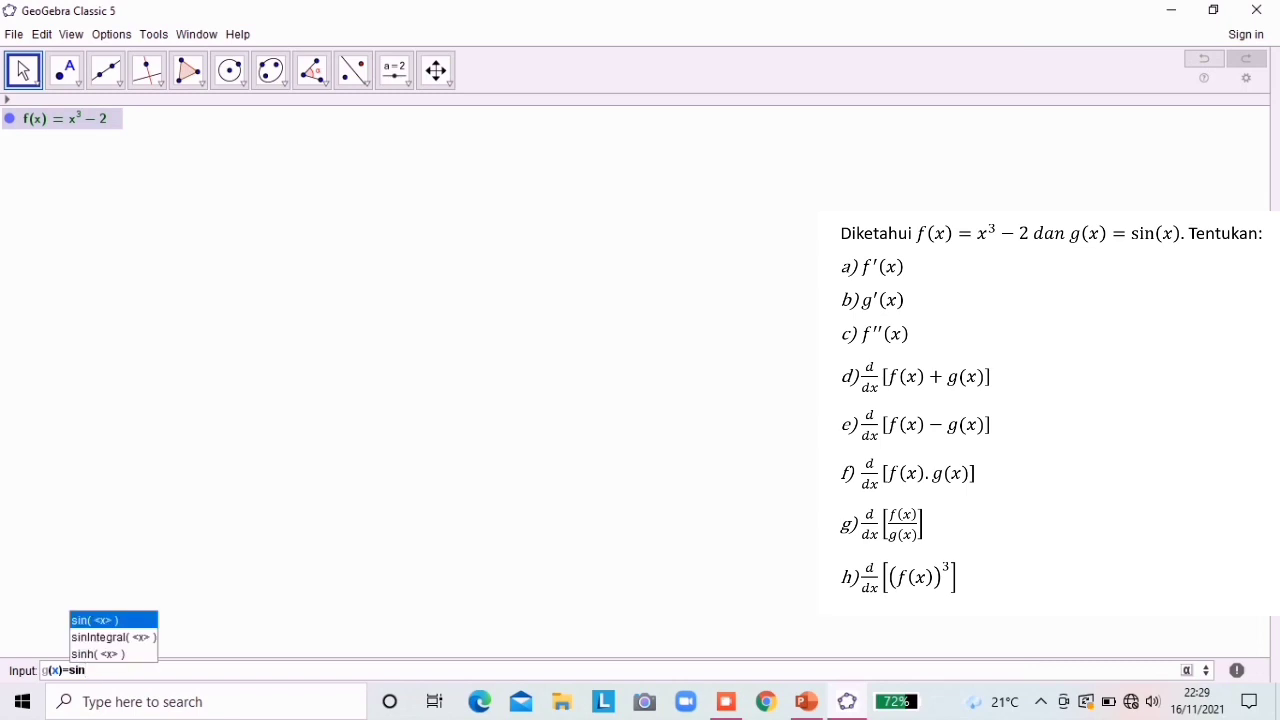
key(Return)
text(x)
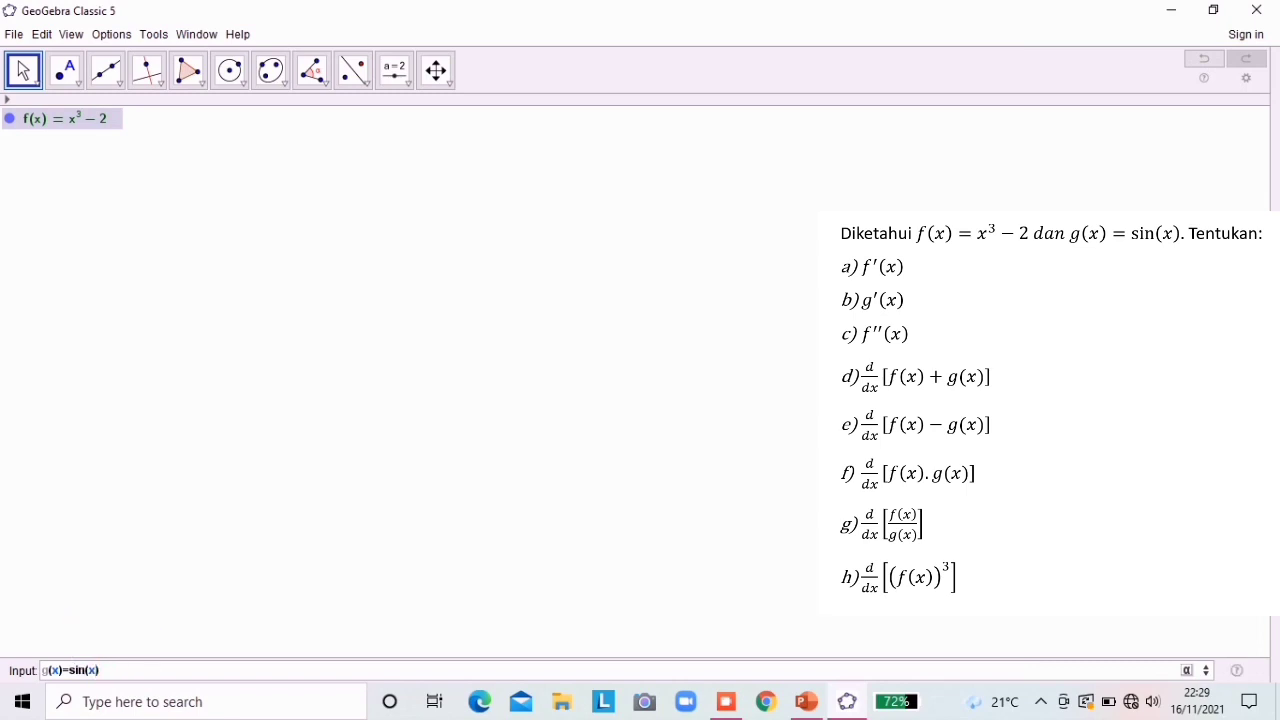
key(Return)
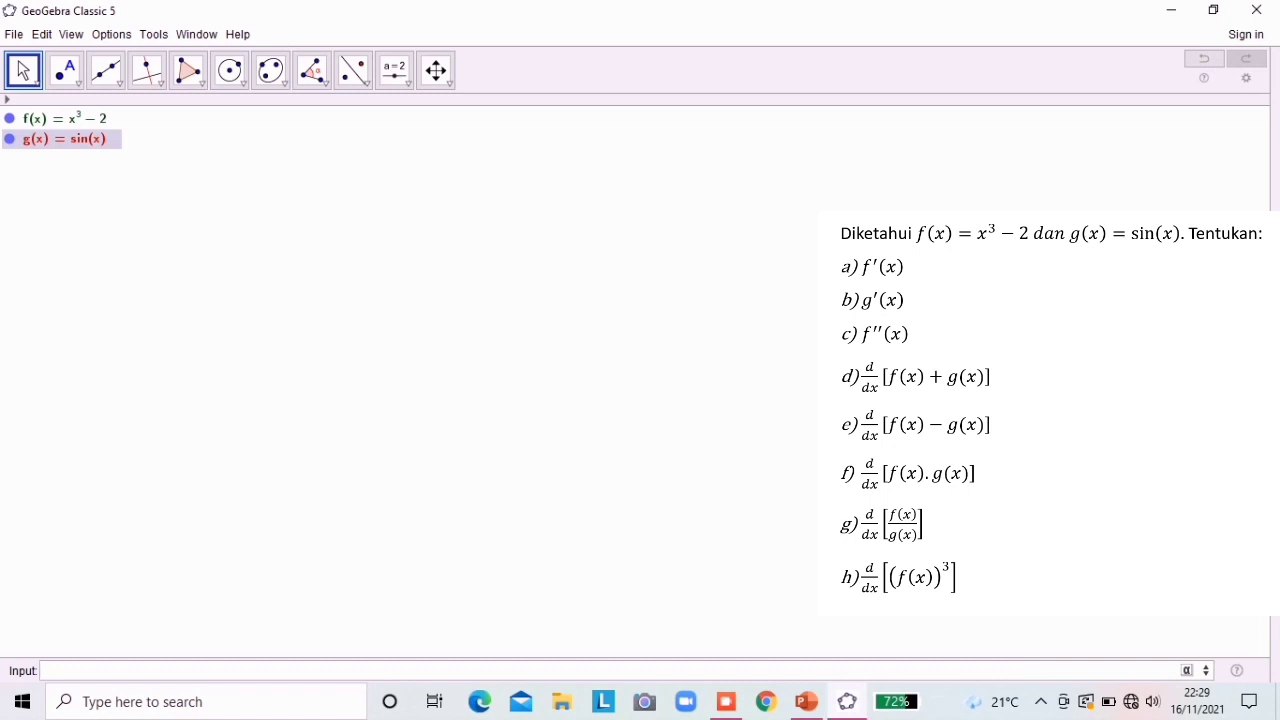
Step: Compute the first derivative of f with the command Derivative(f)
text(der)
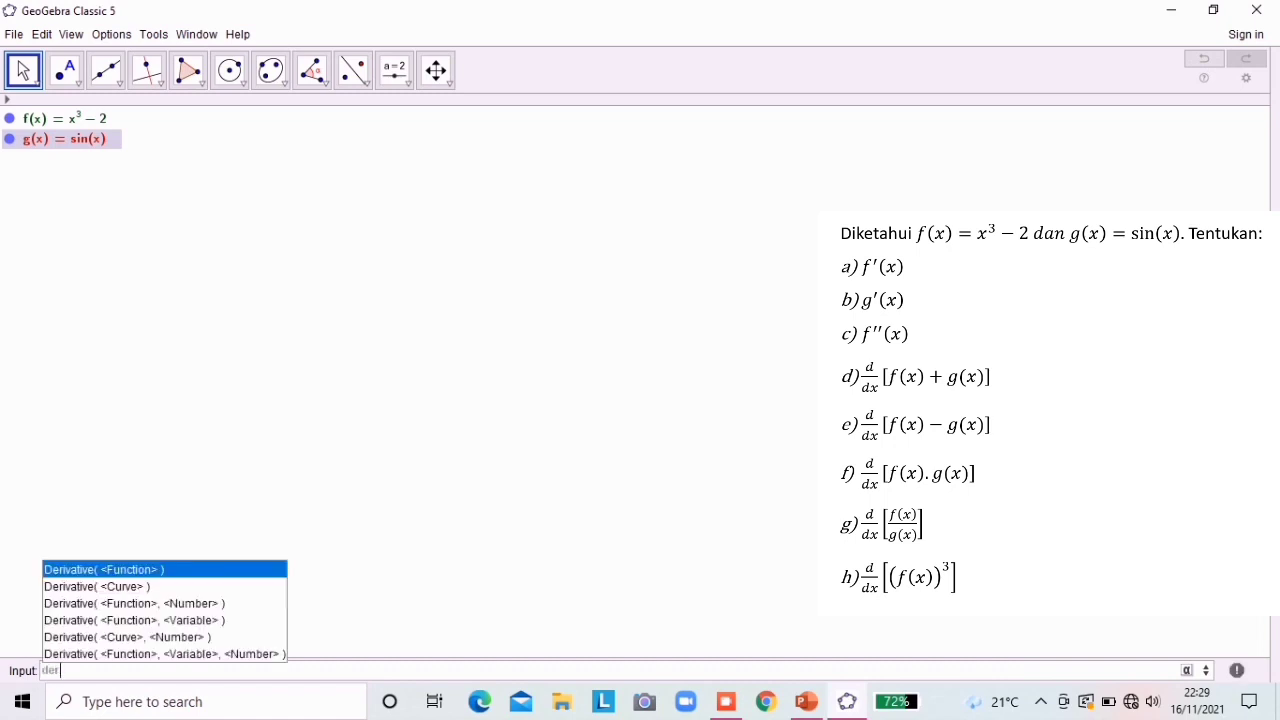
key(Return)
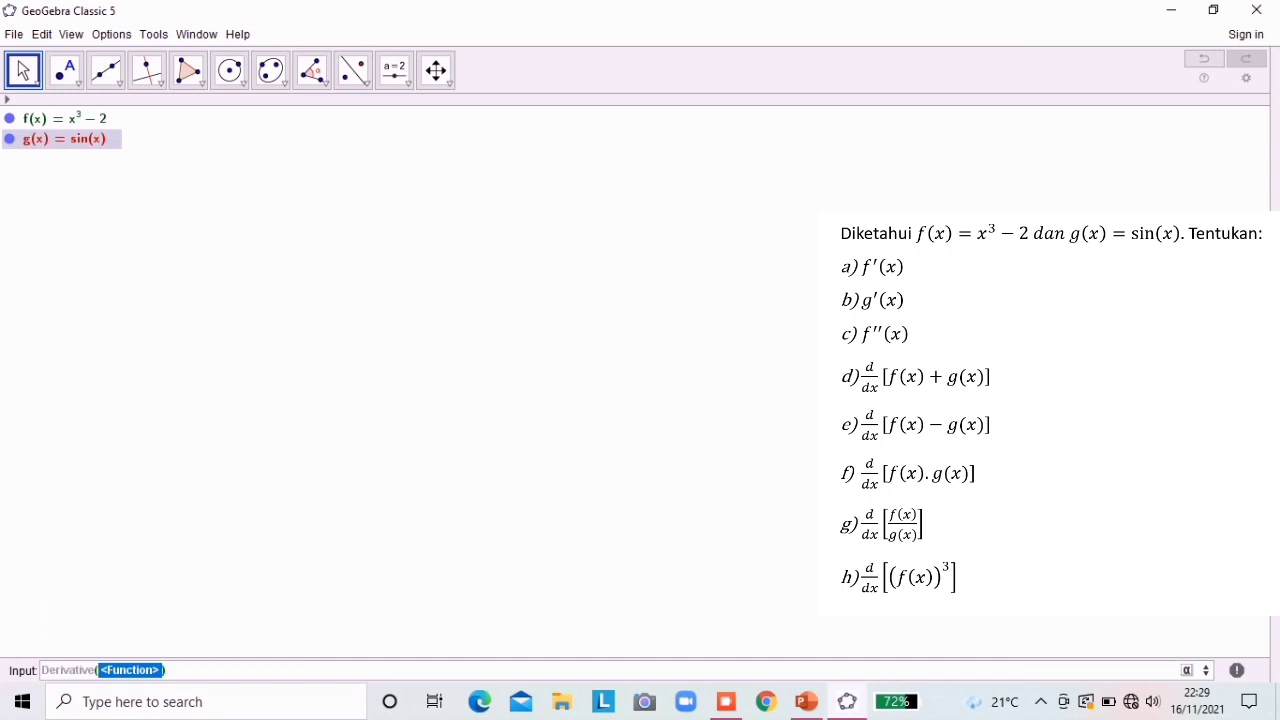
text(f)
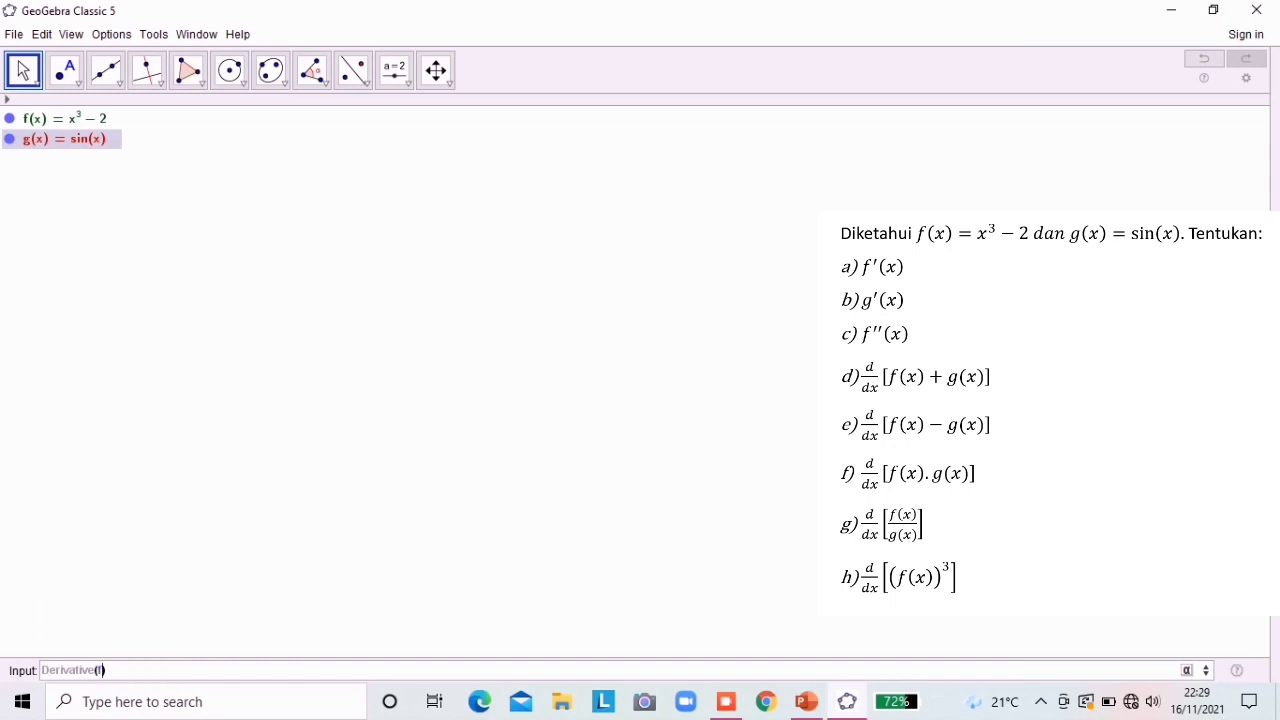
key(Return)
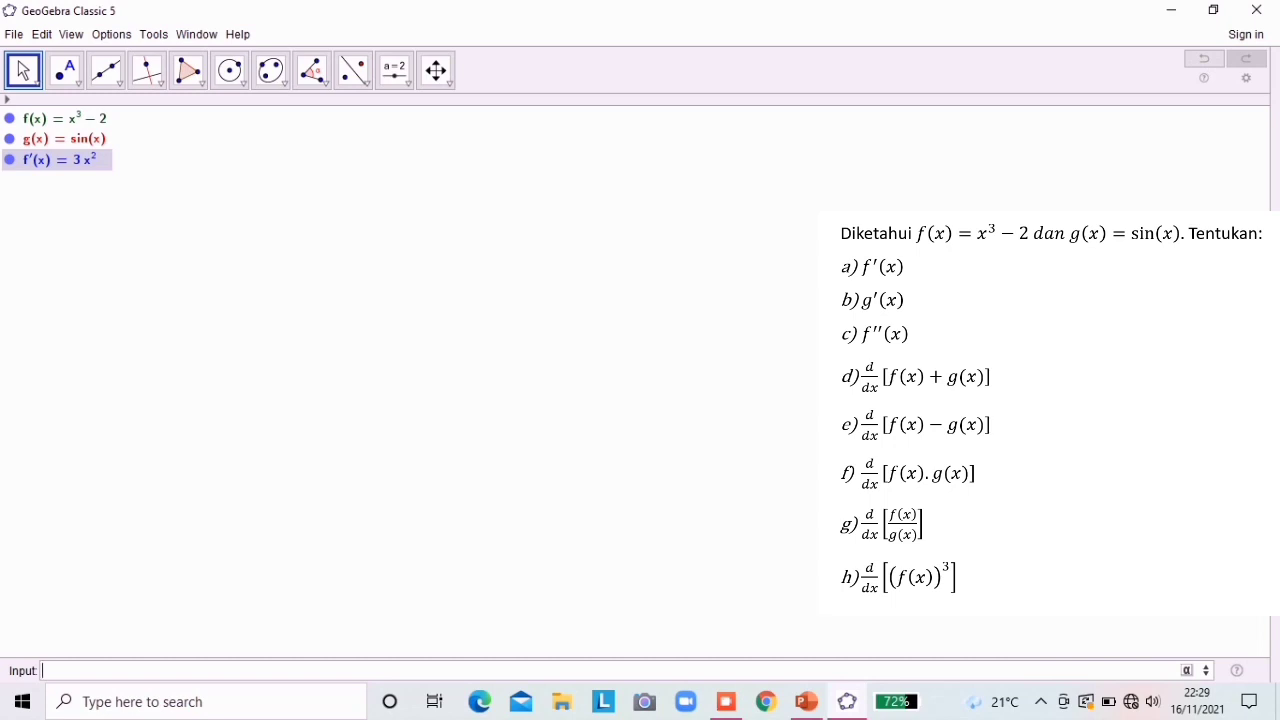
Step: Compute the first derivative of g with the command Derivative(g)
text(deriv)
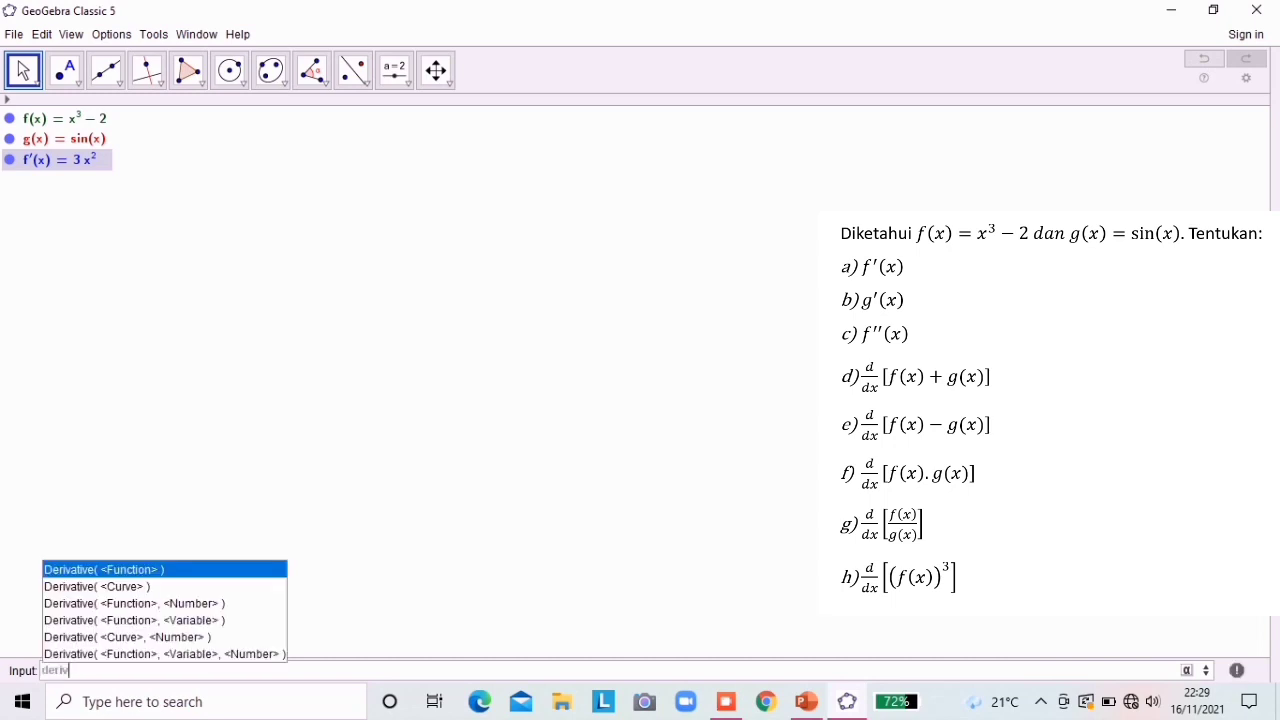
key(Return)
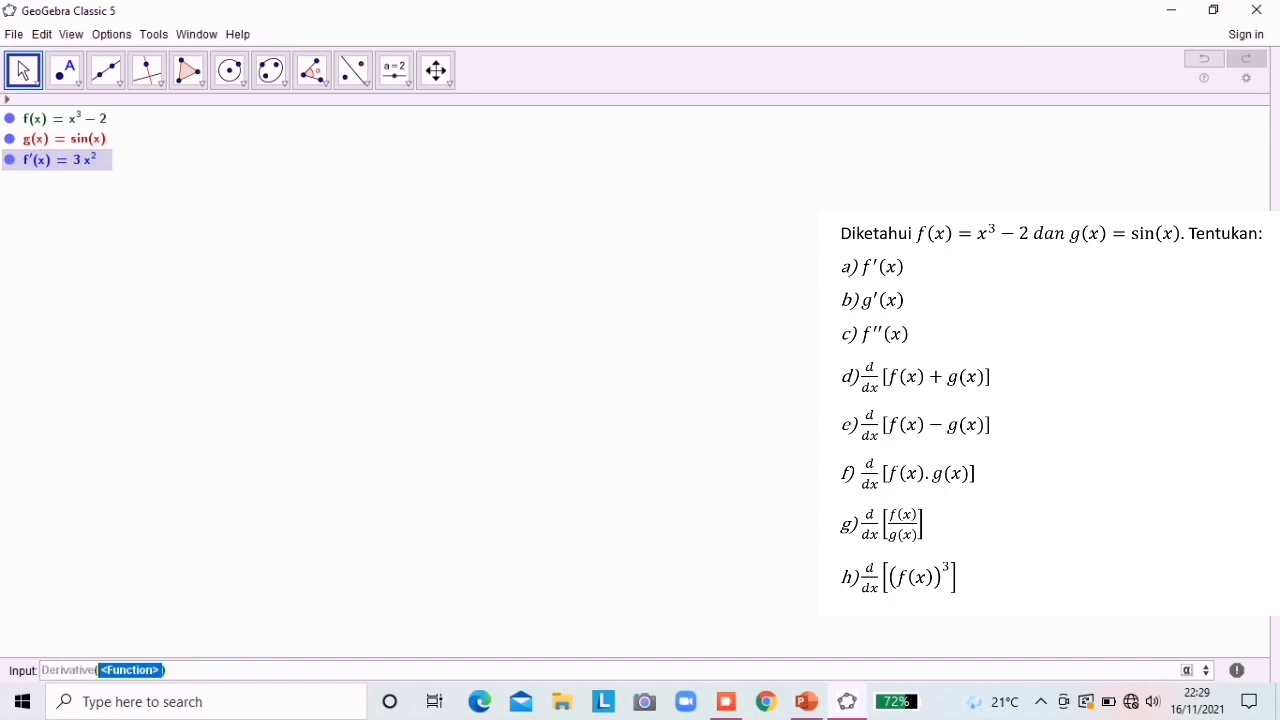
text(g)
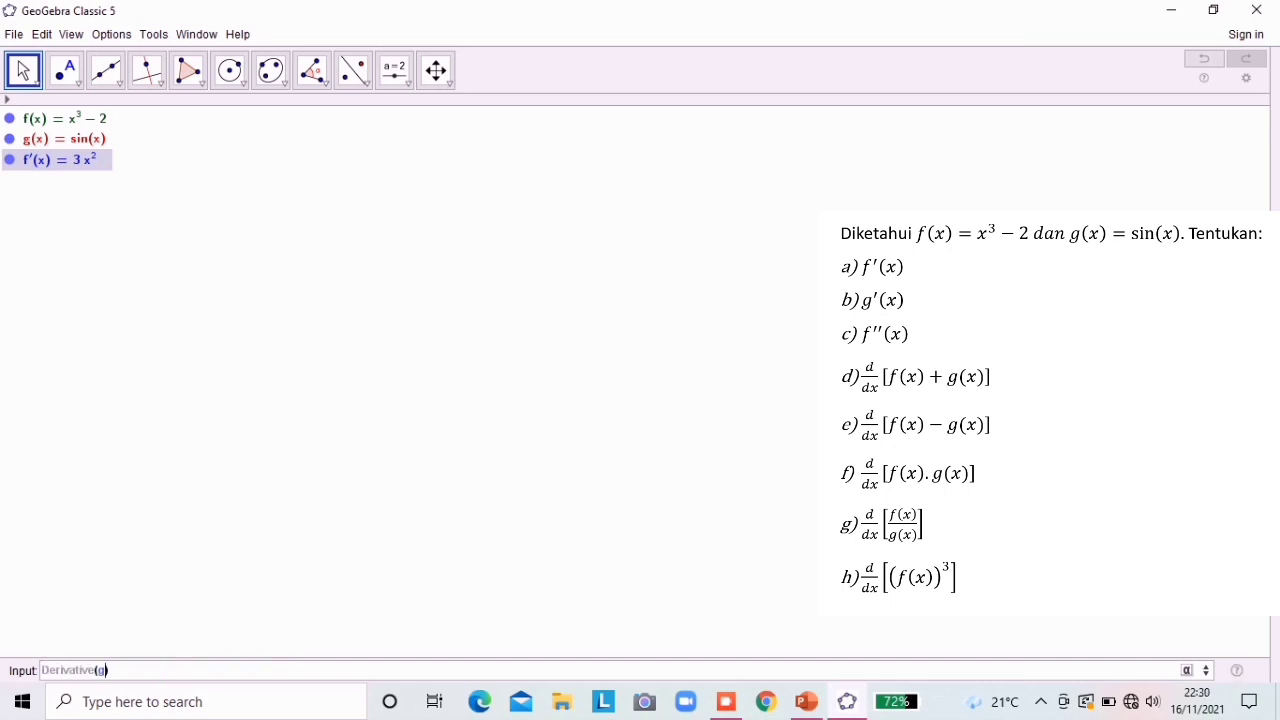
key(Return)
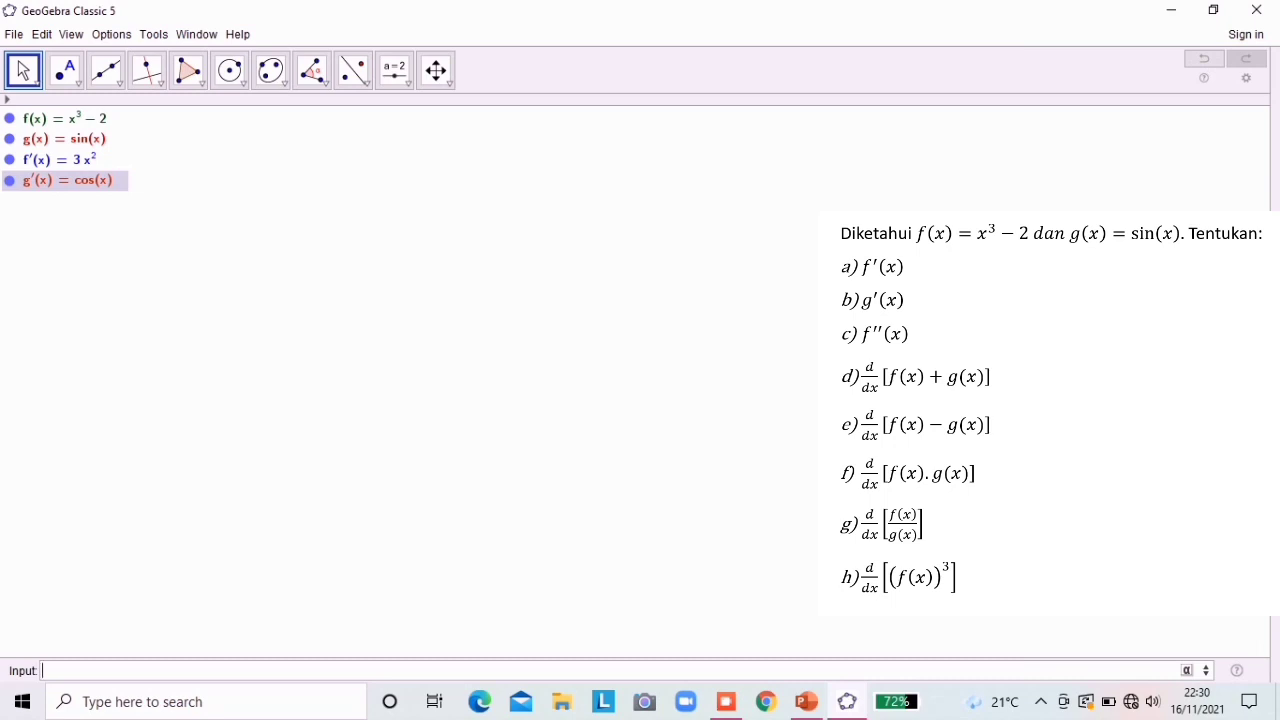
Step: Compute the second derivative of f with the function-and-number form of the command, Derivative(f, 2)
text(der)
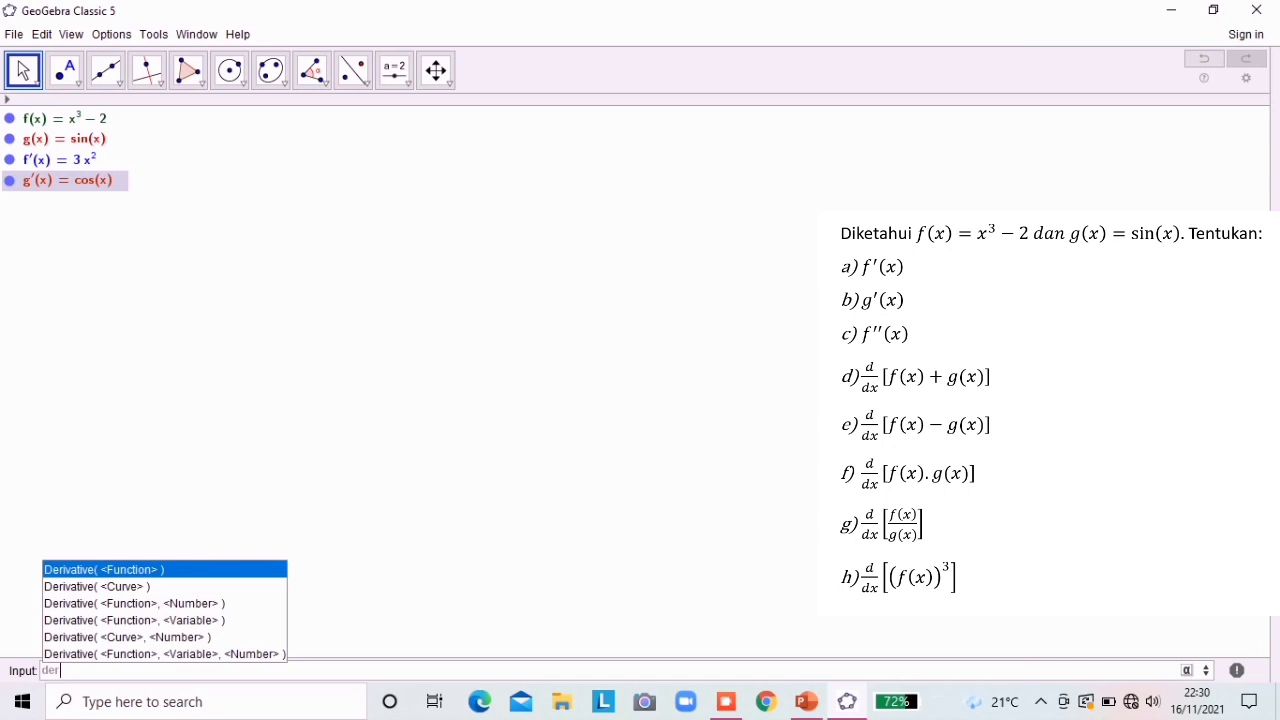
text(iv)
key(Down)
key(Down)
key(Return)
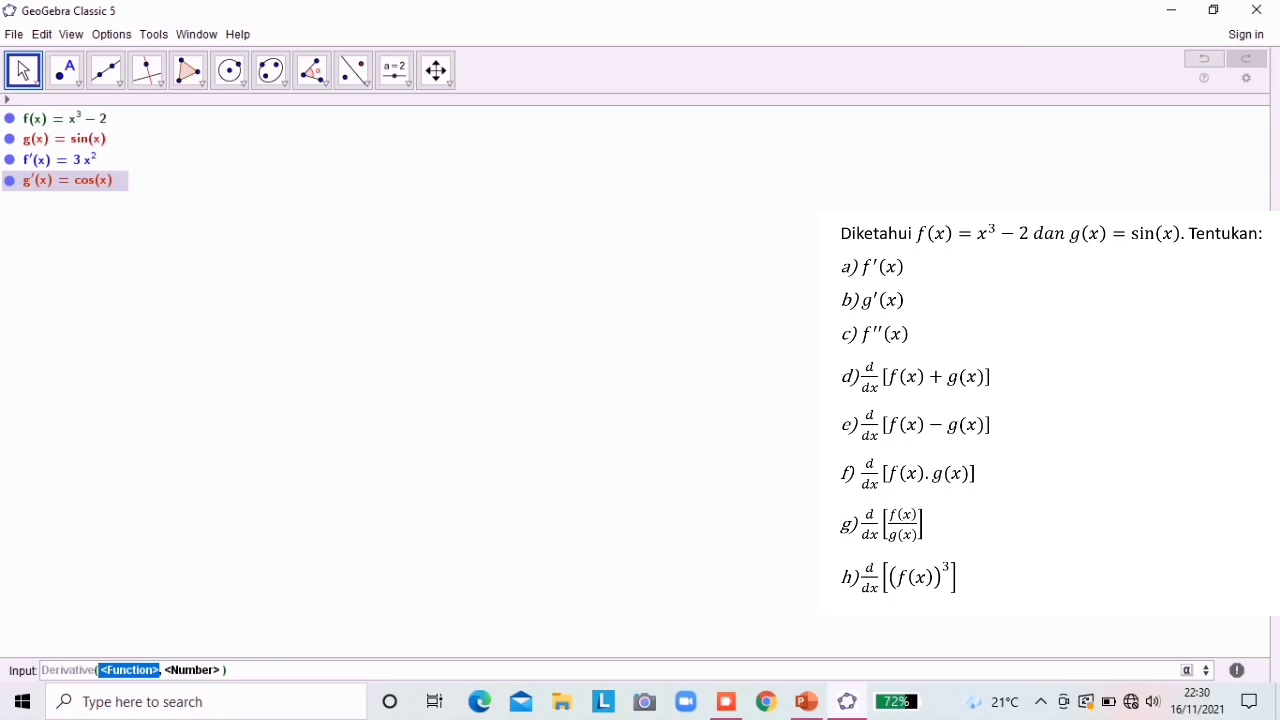
text(f)
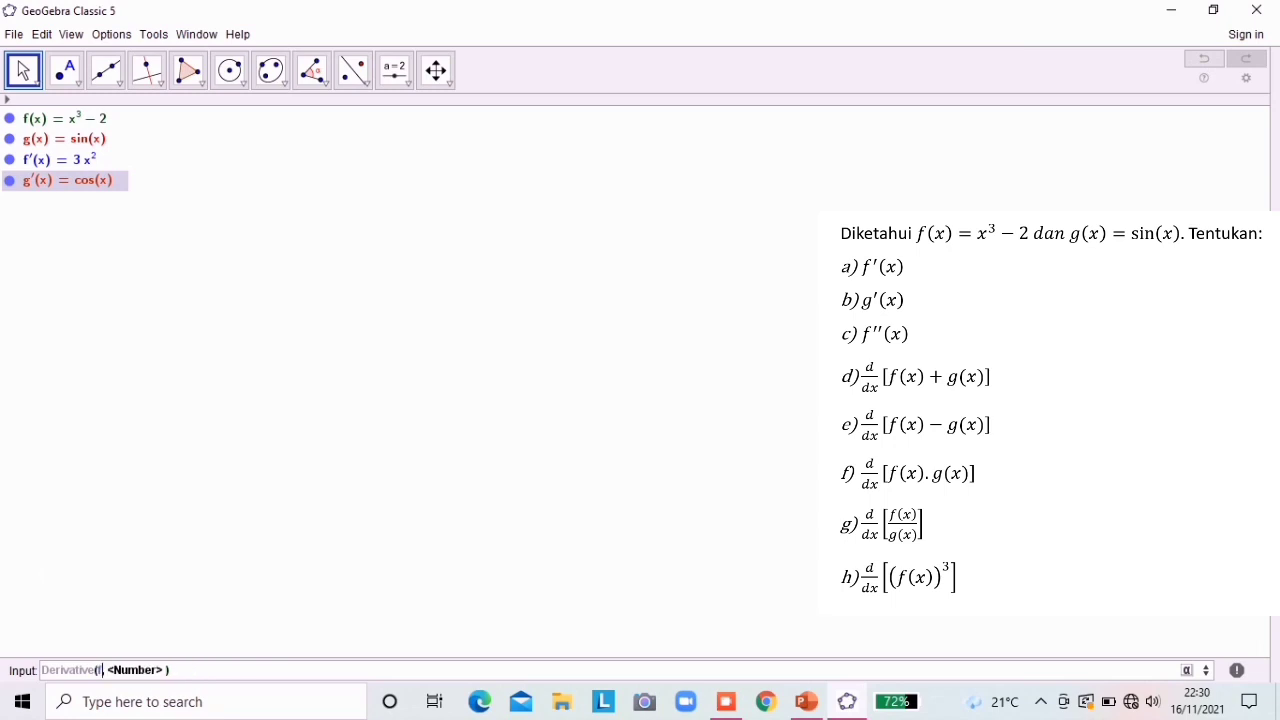
key(Tab)
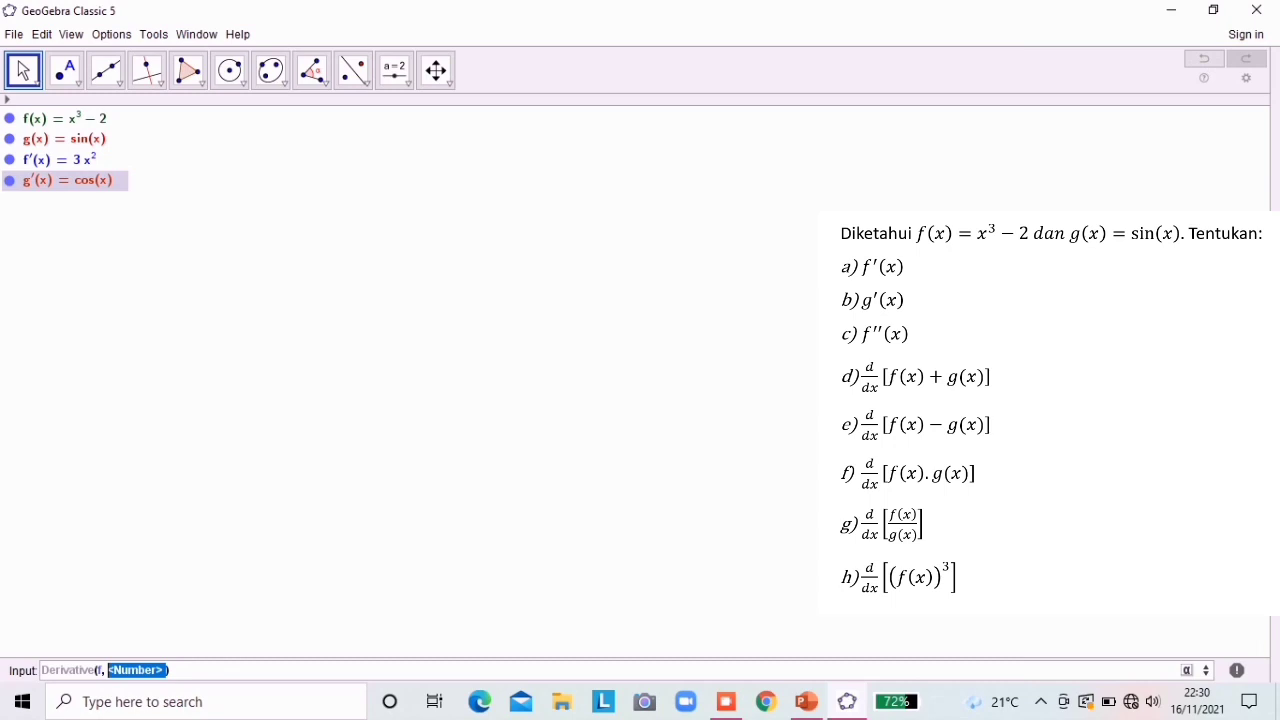
text(2)
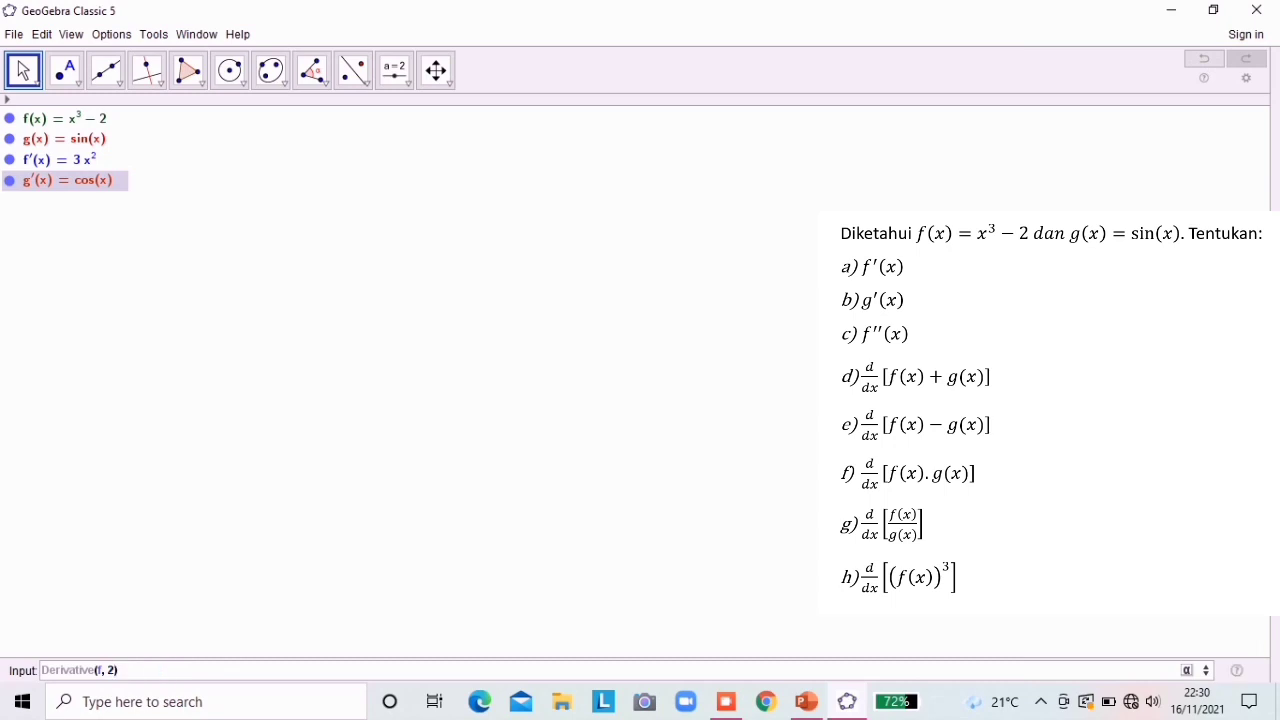
key(Return)
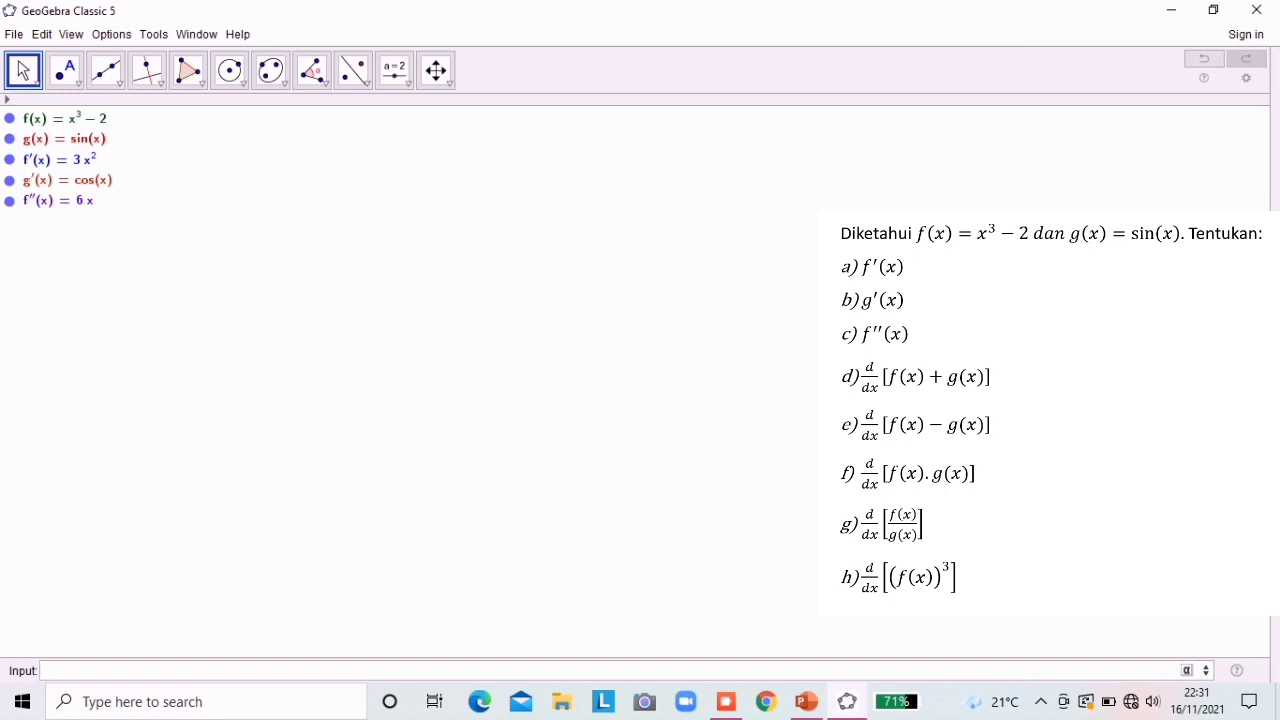
Step: Create the sum function f+g and compute its first derivative with the Derivative command
text(f)
text('+)
text(g)
key(Return)
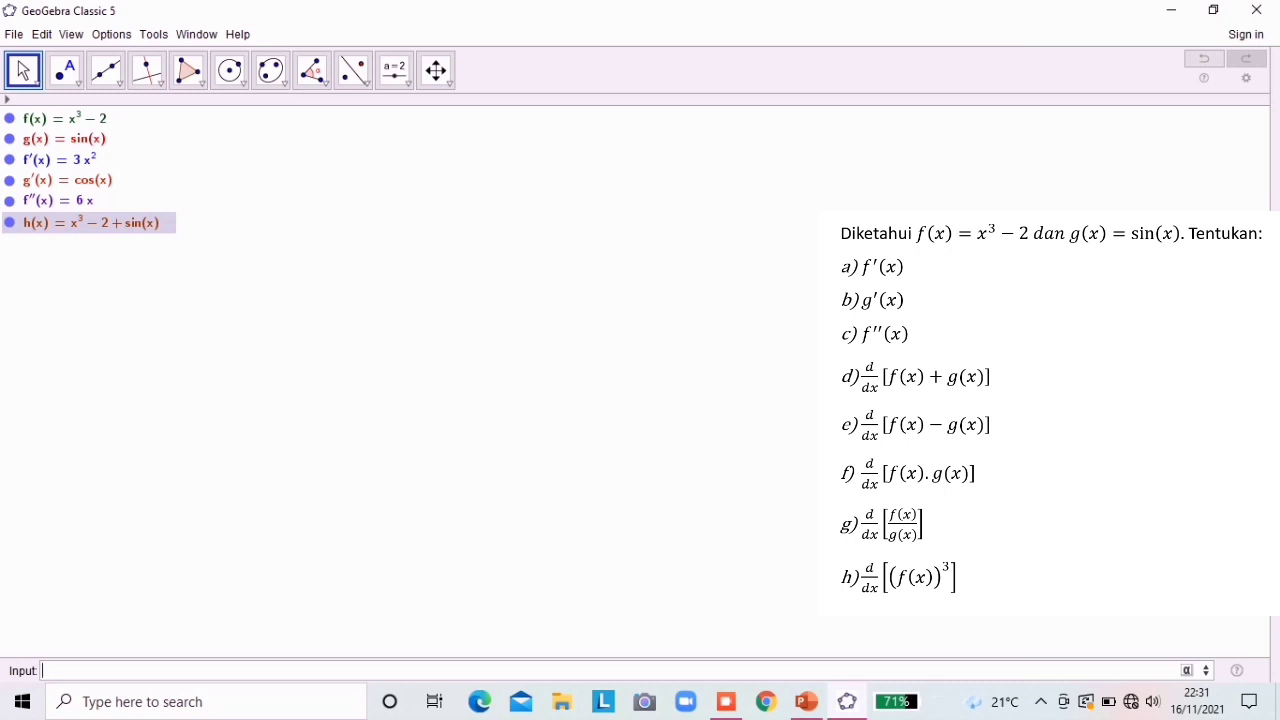
text(deri)
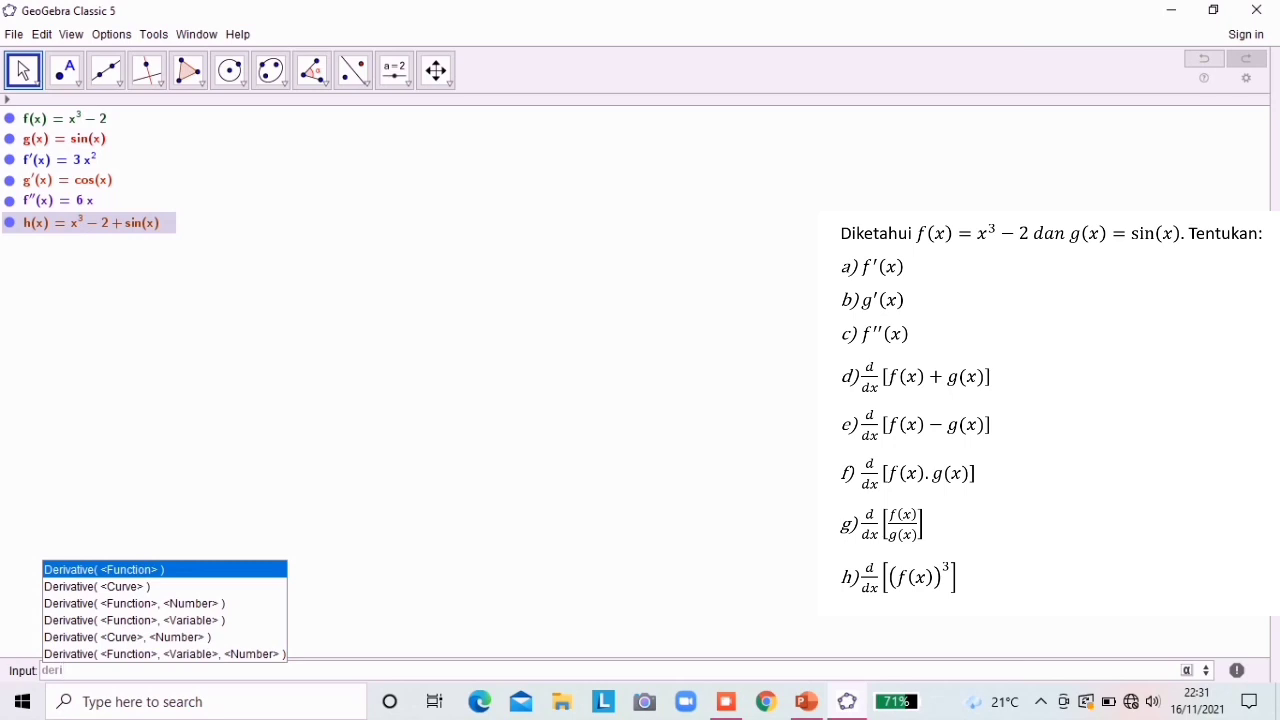
key(Return)
text(h)
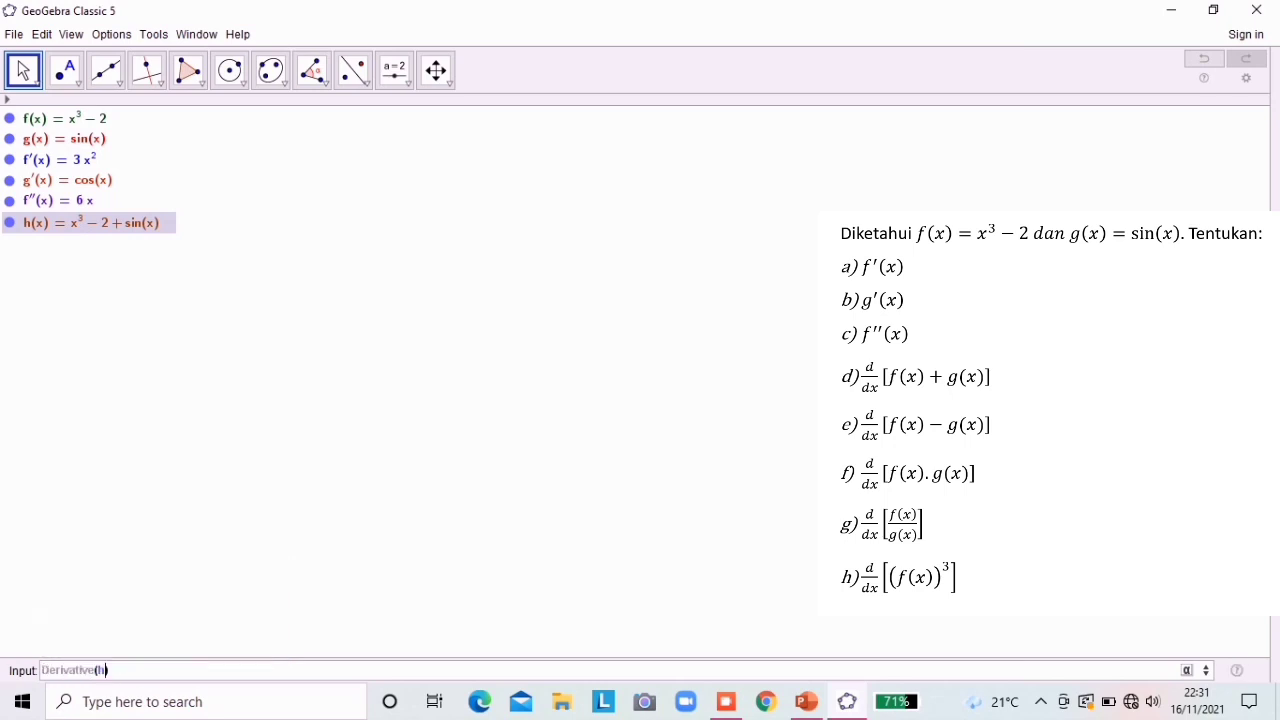
key(Return)
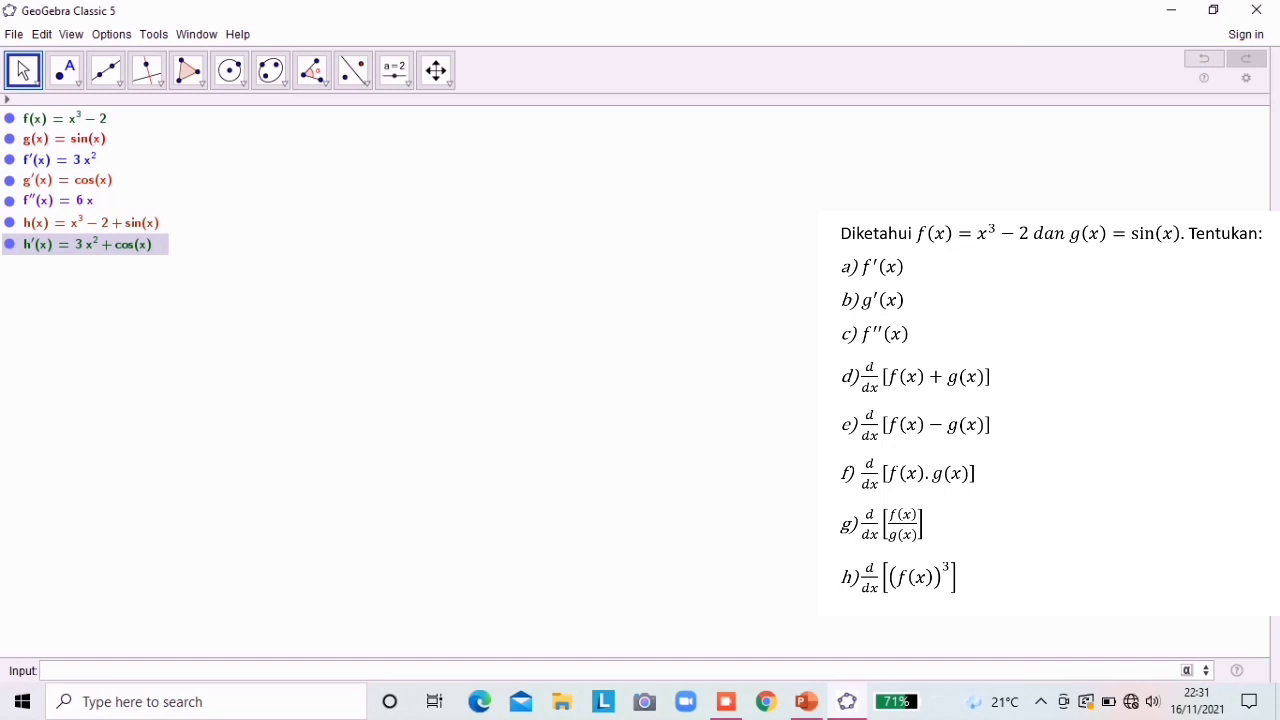
Step: Create the difference function f-g and compute its first derivative with the Derivative command
text(f-g)
key(Return)
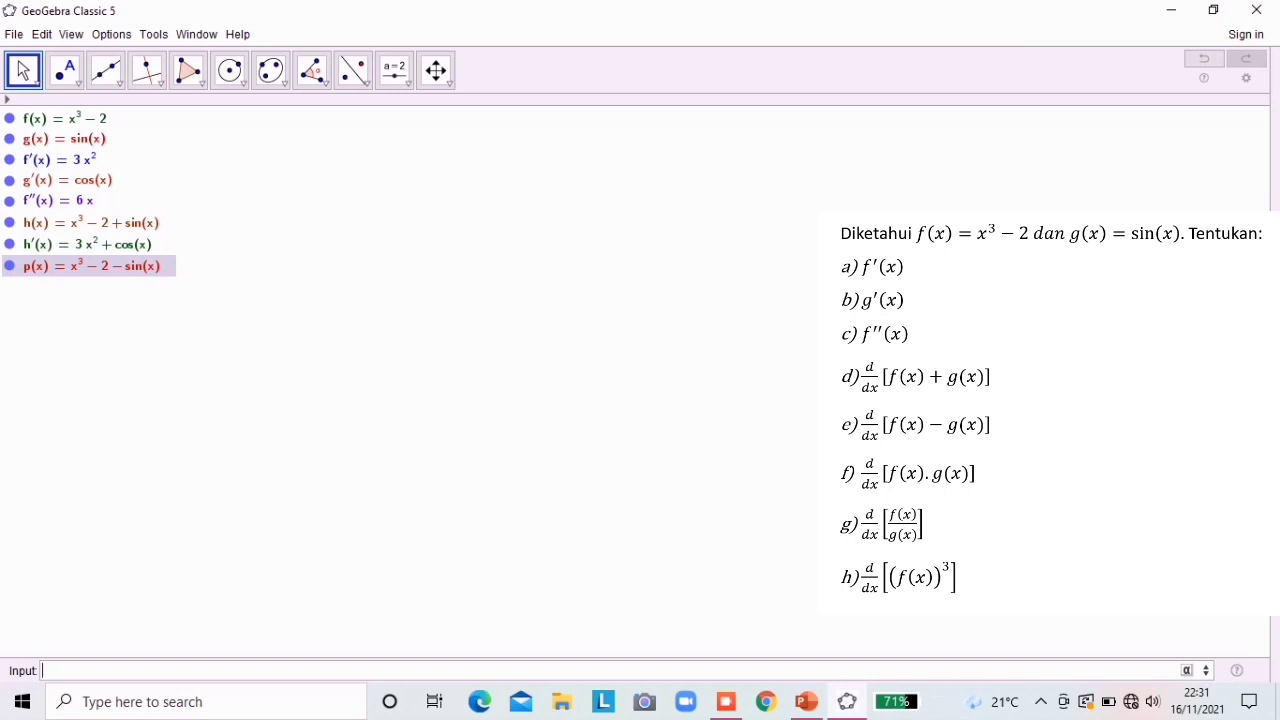
text(deriv)
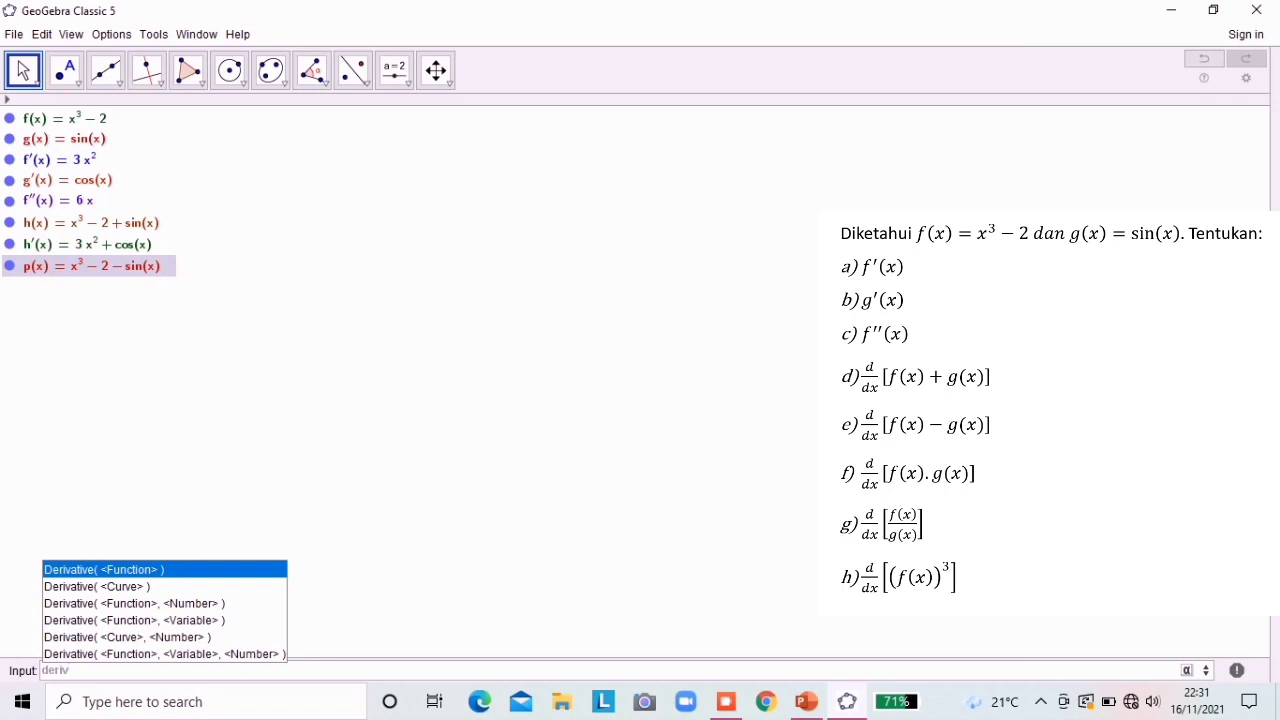
key(Return)
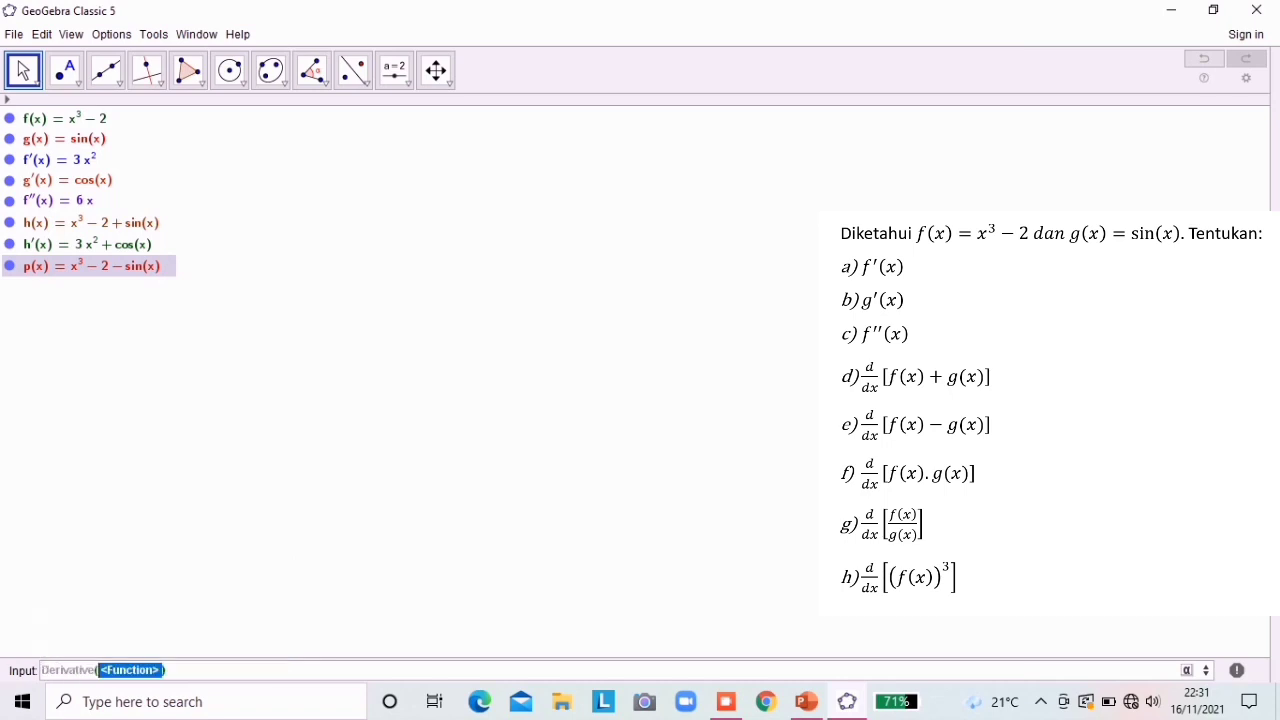
text(p)
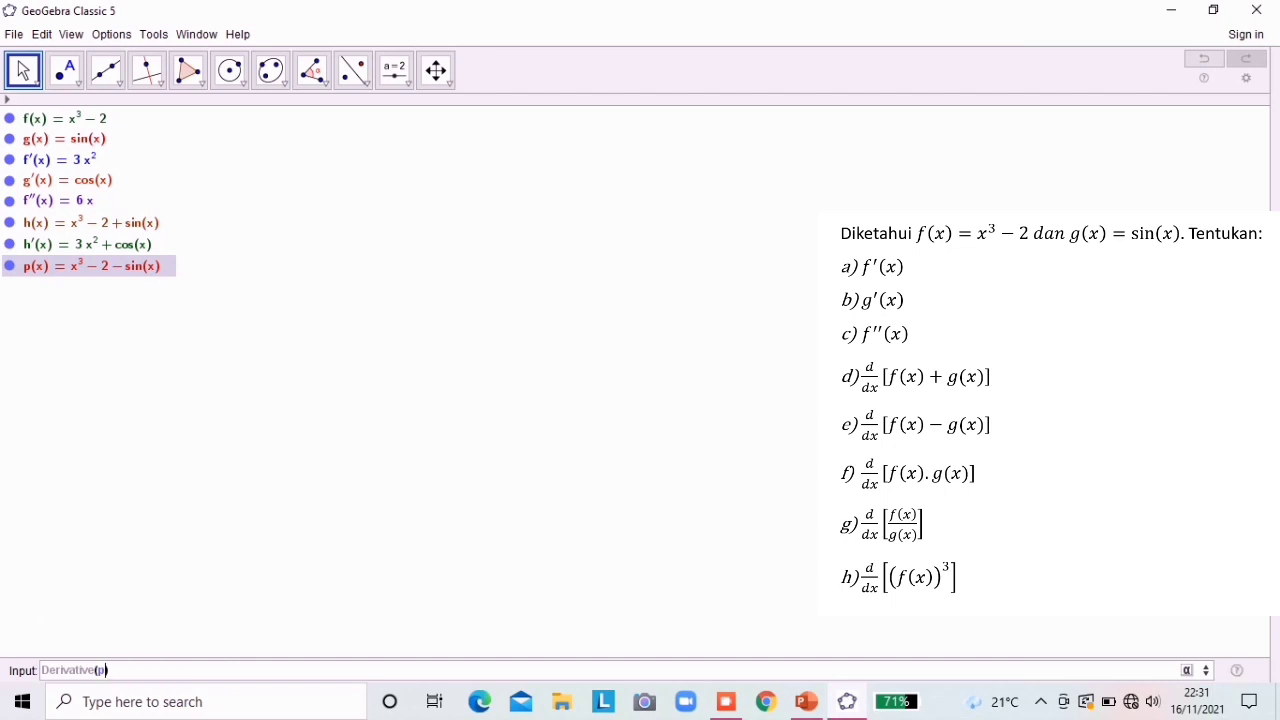
key(Return)
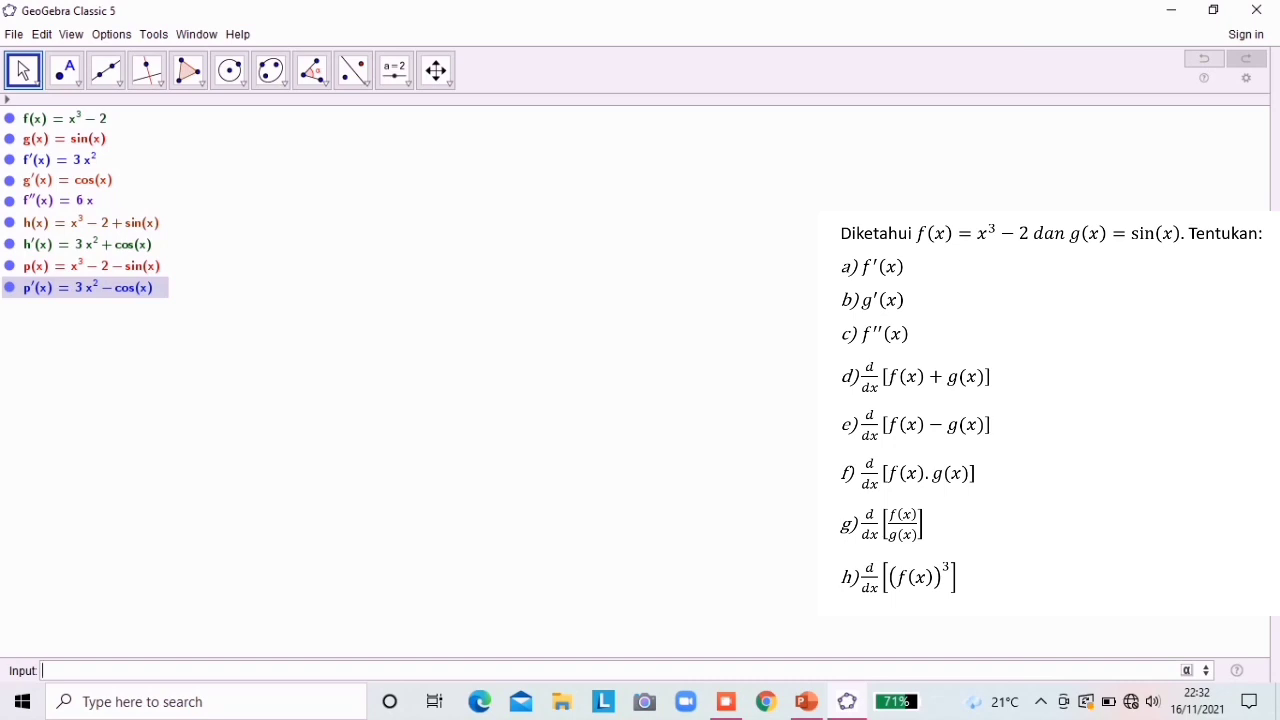
Step: Create the product function of f and g and compute its first derivative with the Derivative command
text(f)
text(')
text(g)
key(Return)
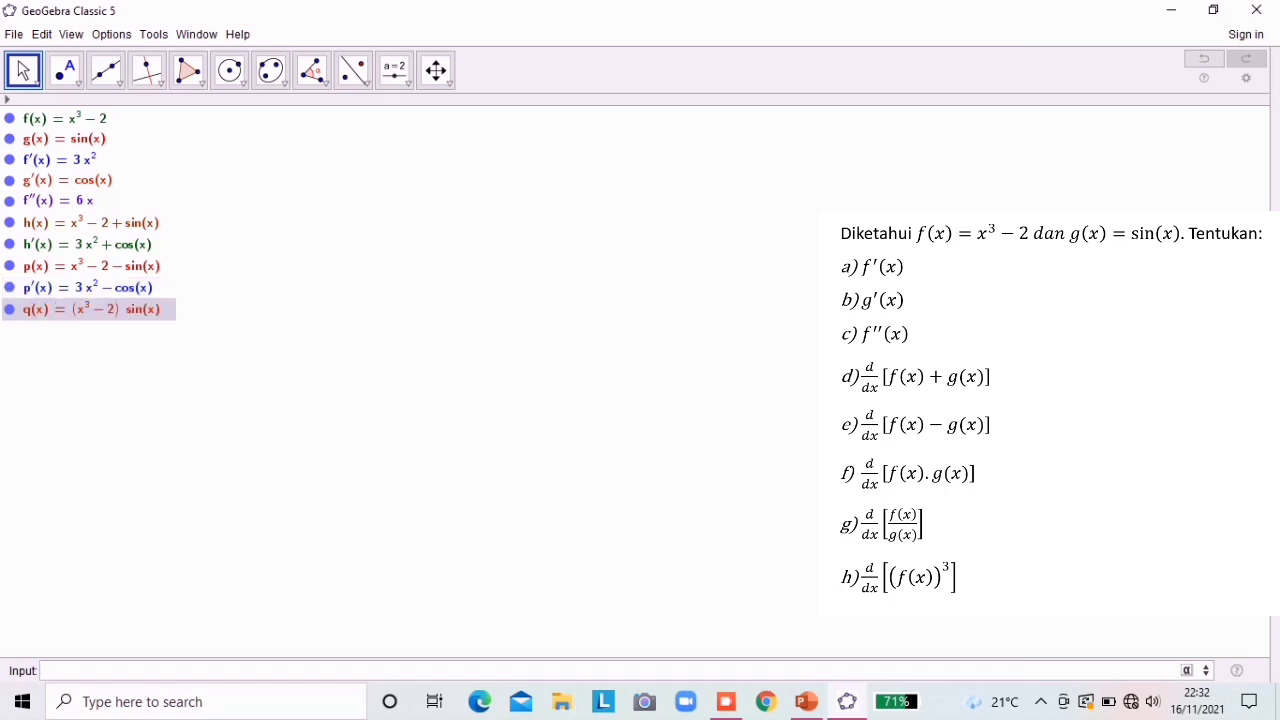
text(der)
key(Return)
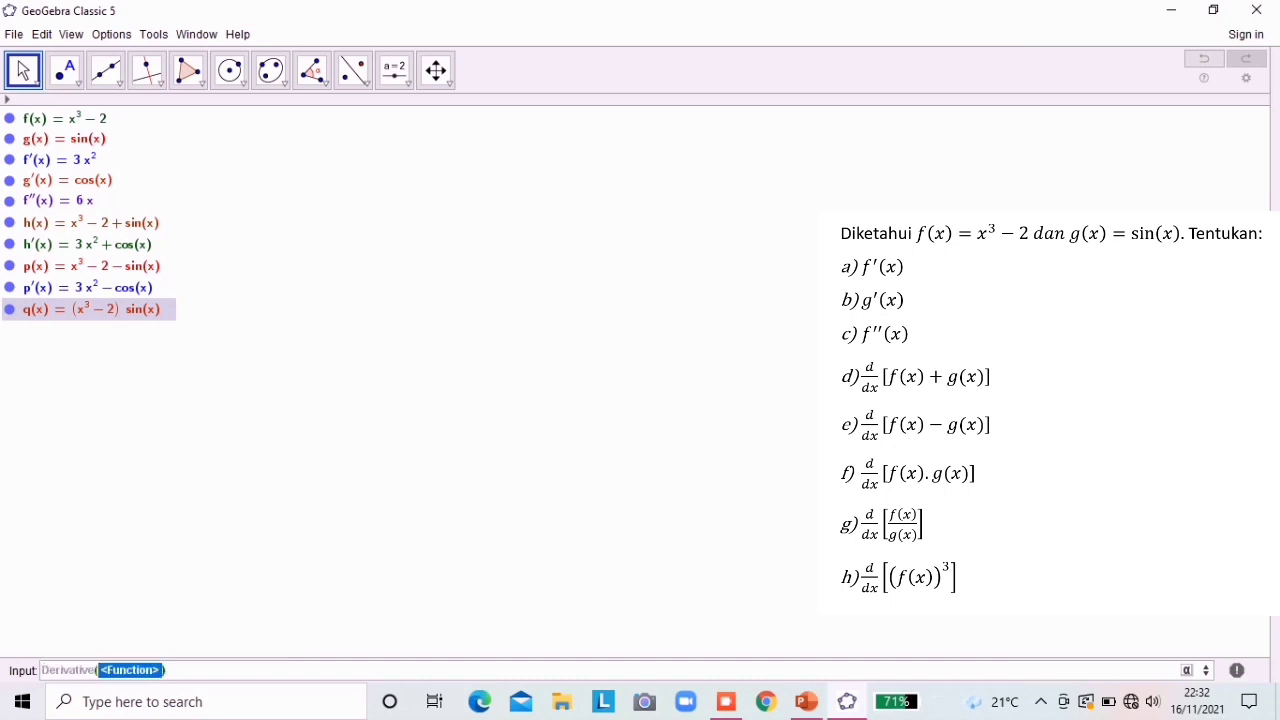
text(q)
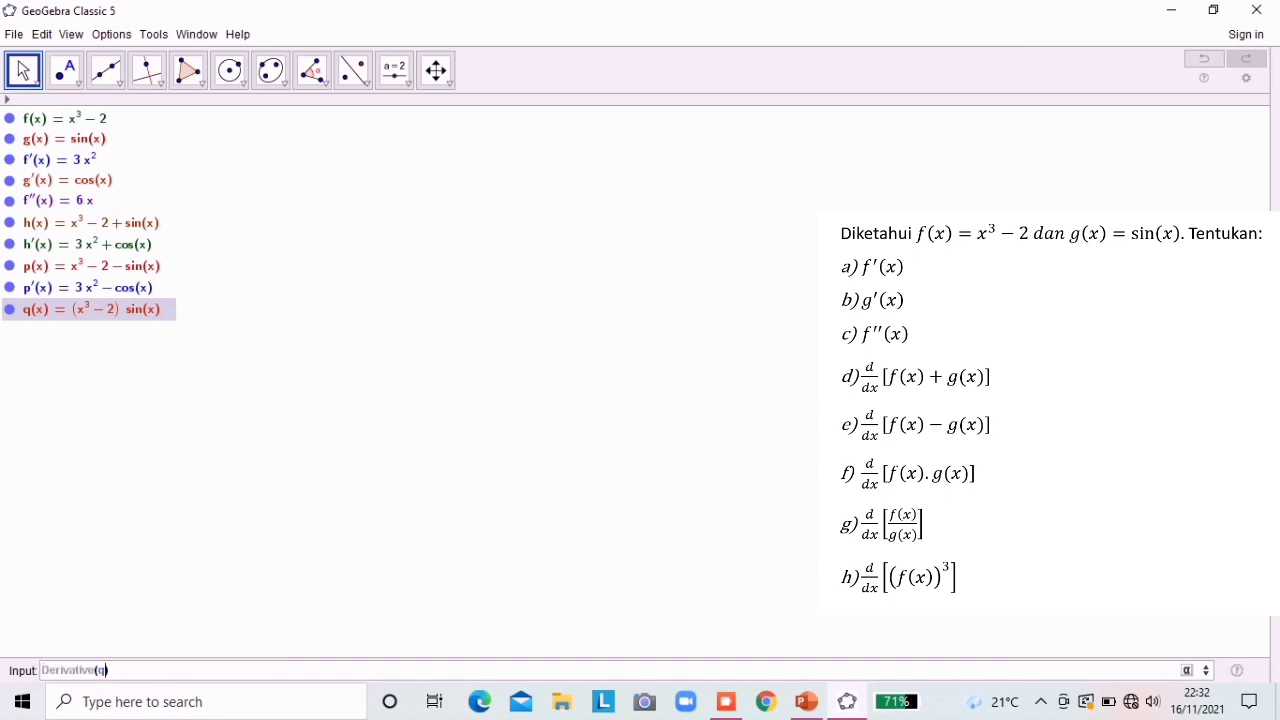
key(Return)
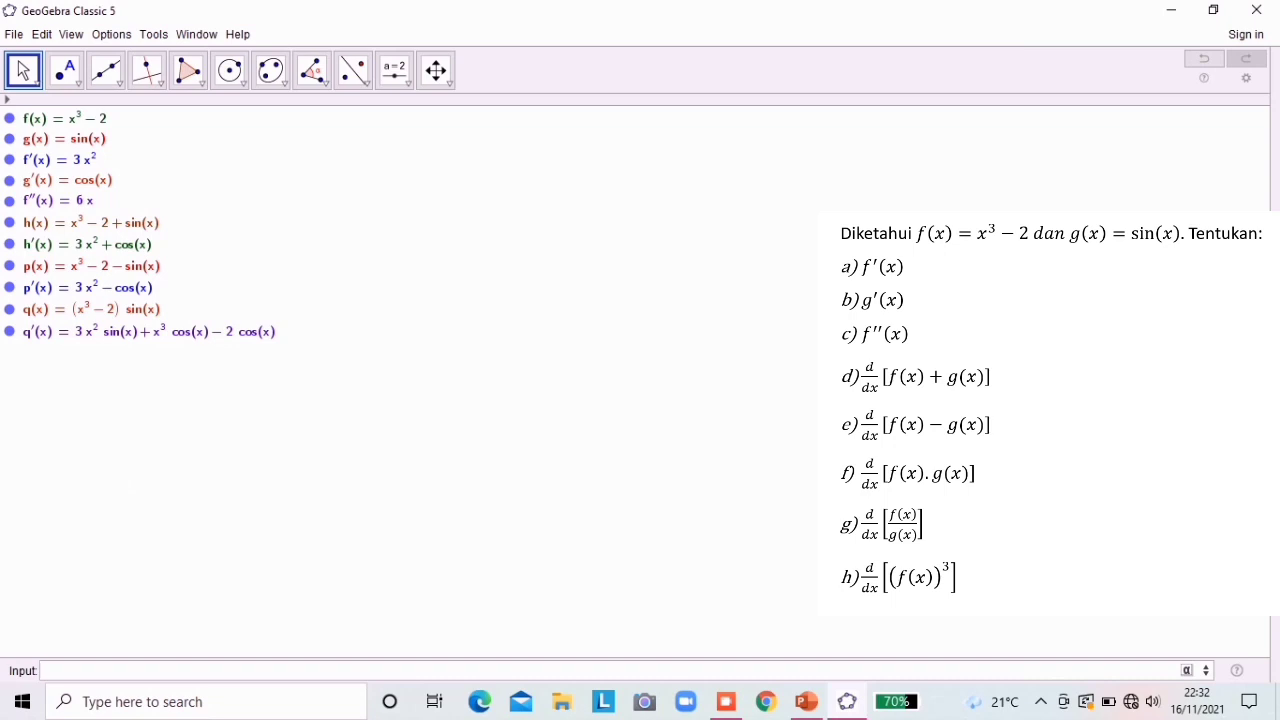
Step: Create the quotient function f/g and compute its first derivative with the Derivative command
text(f)
text(')
text(g)
key(Return)
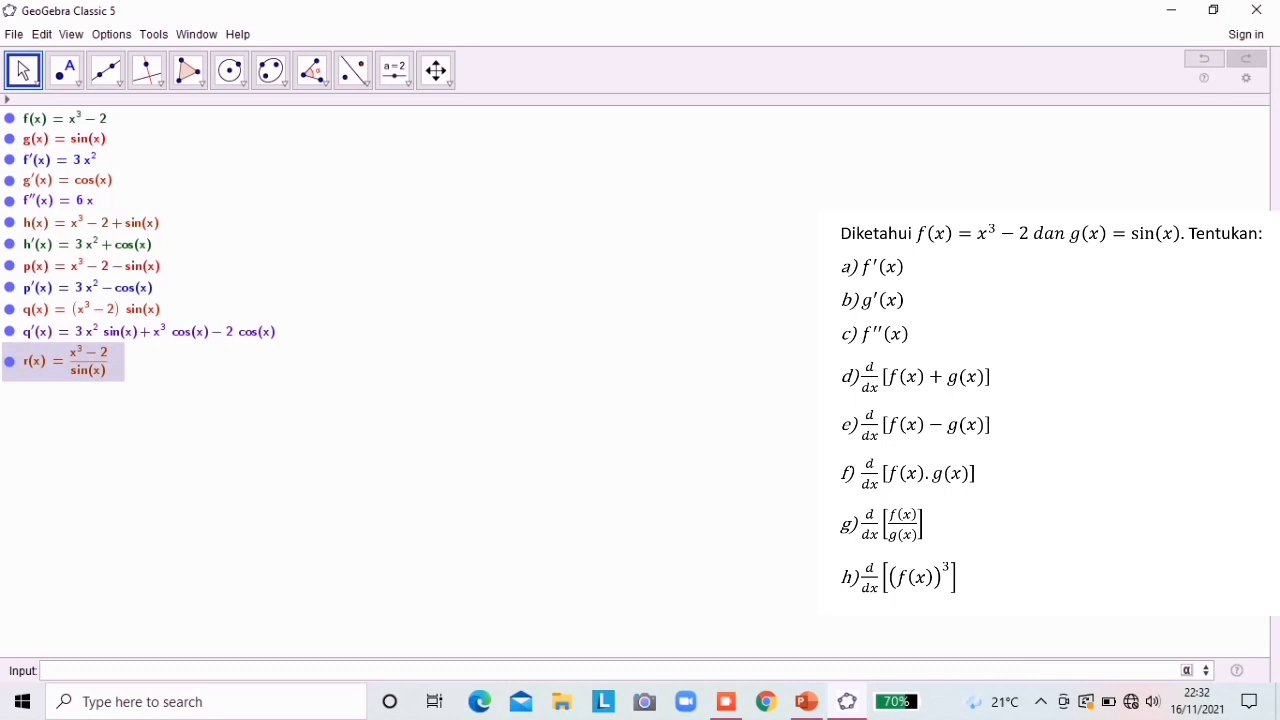
text(der)
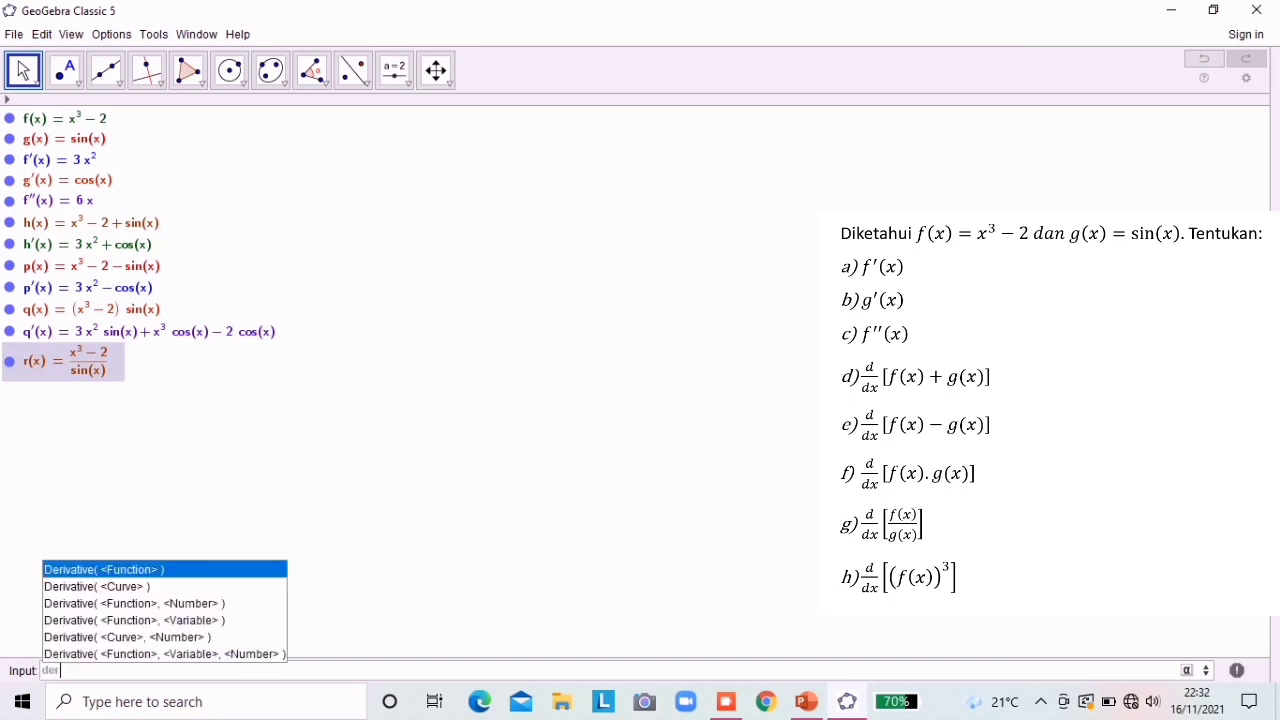
text(iva)
key(Return)
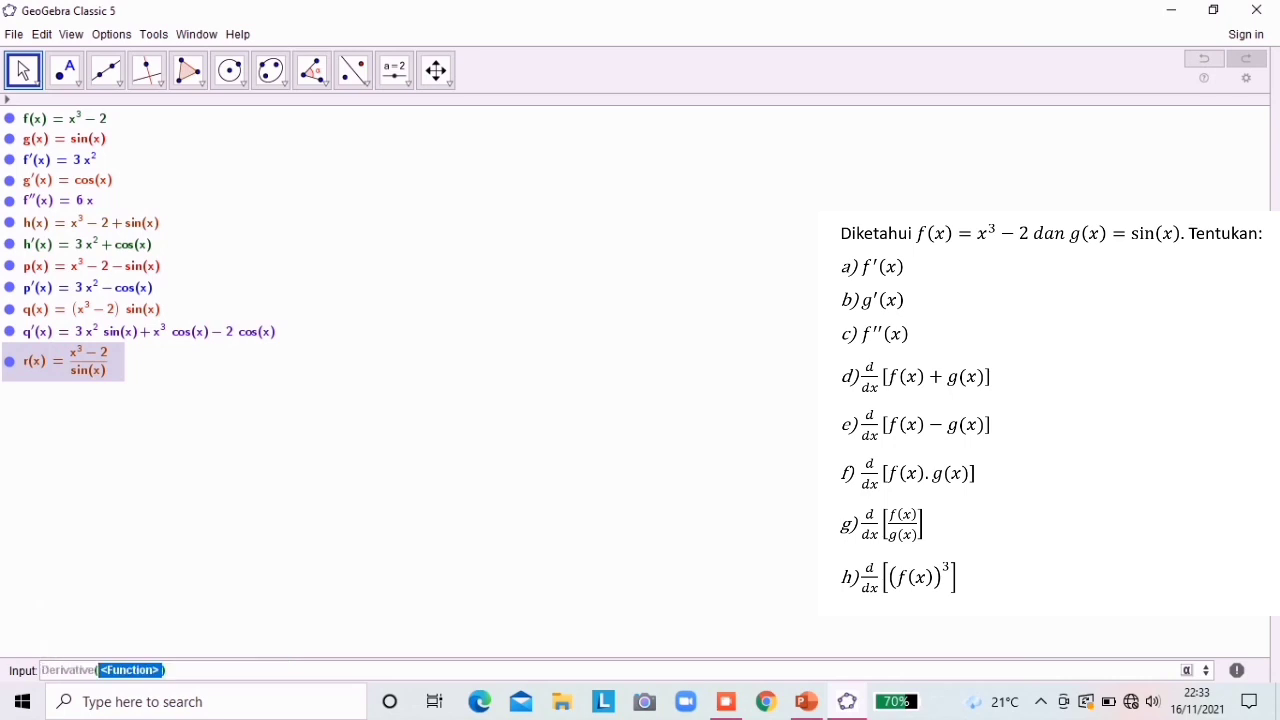
text(r)
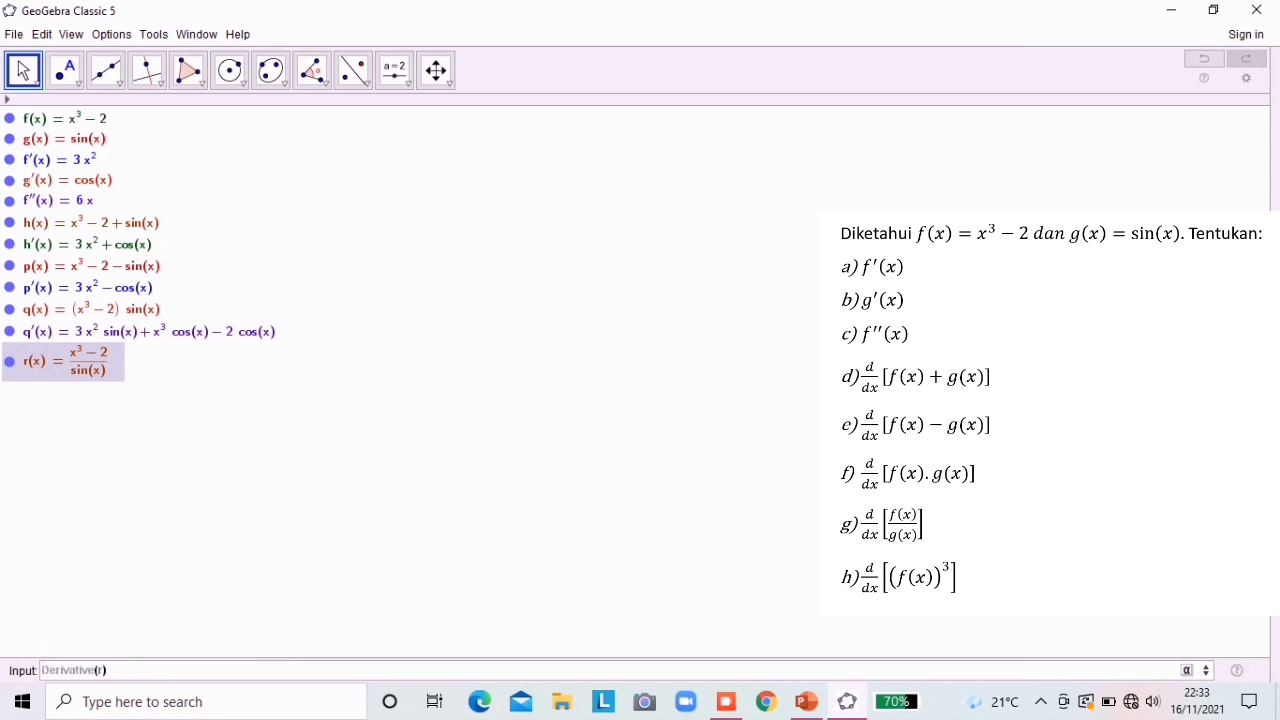
key(Return)
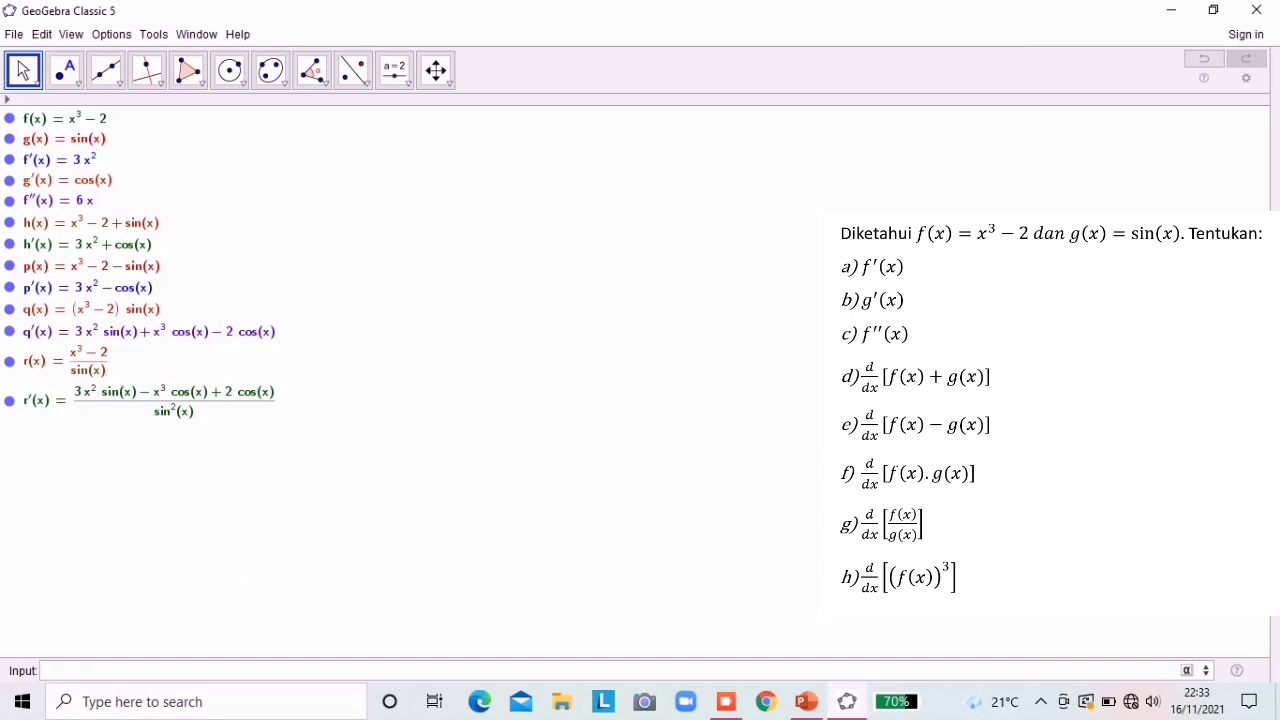
Step: Simplify the derivative of the quotient function, r', with the Simplify command
text(sim)
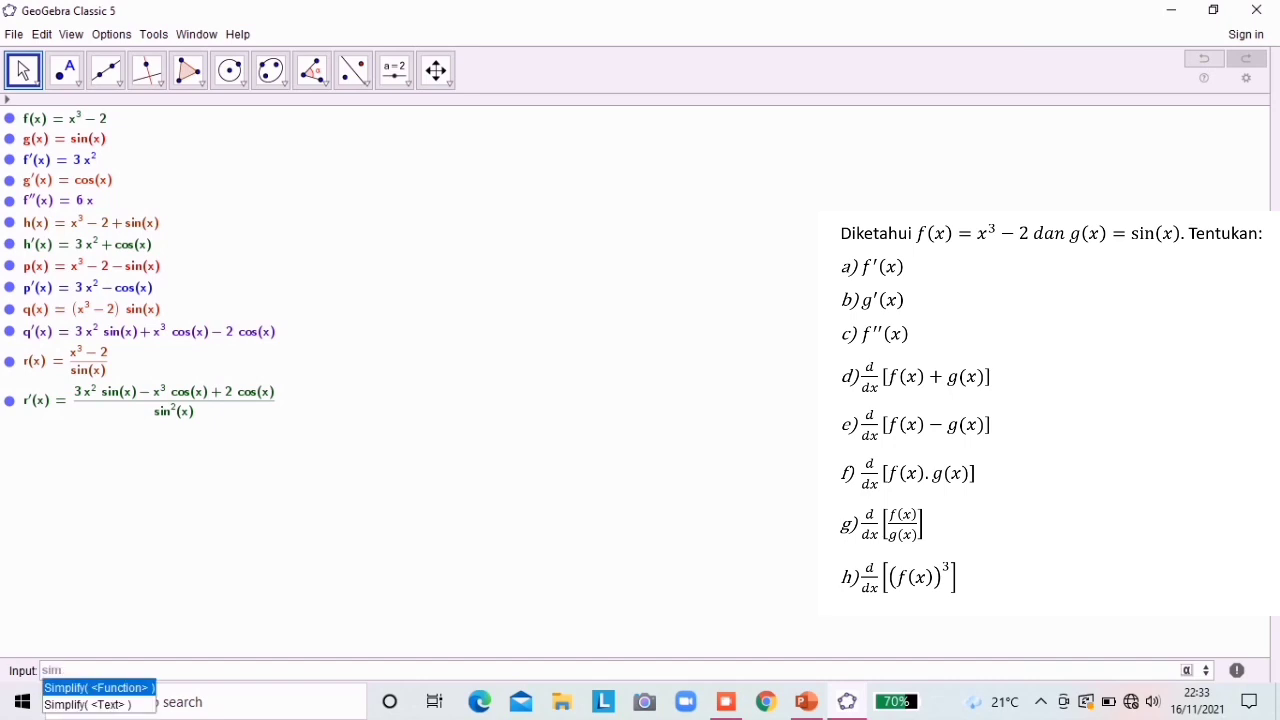
key(Return)
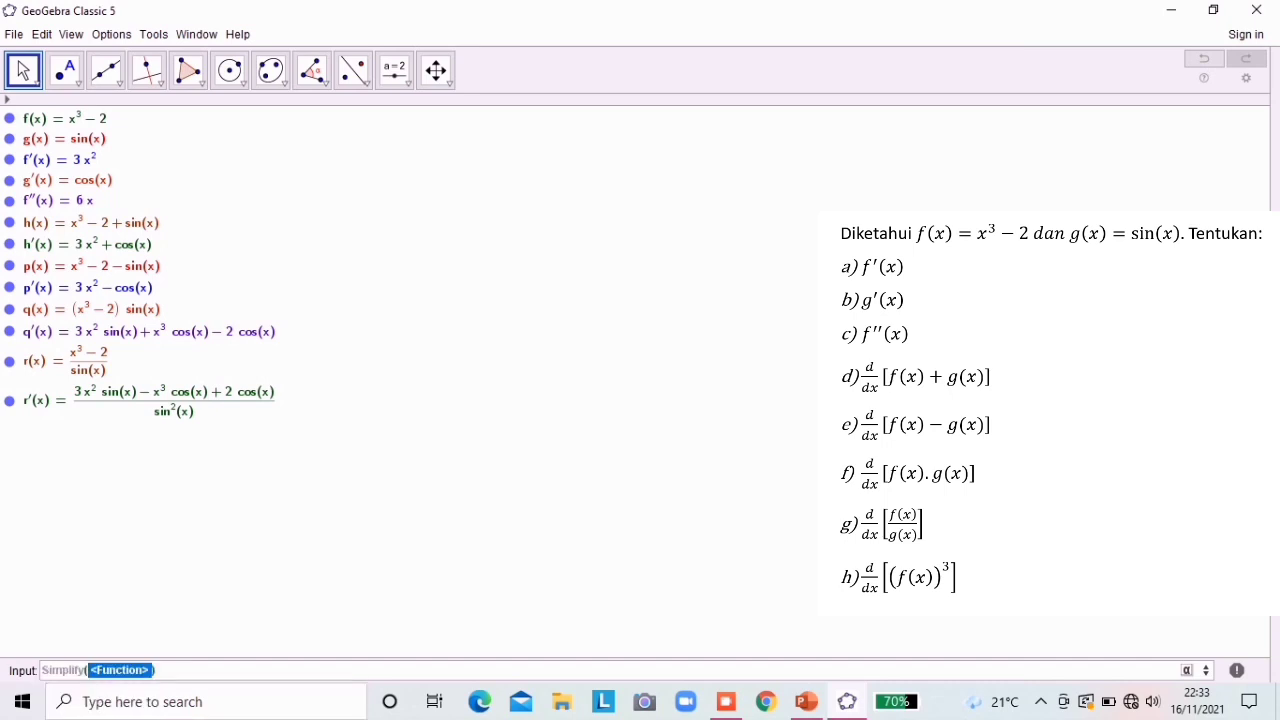
text(r)
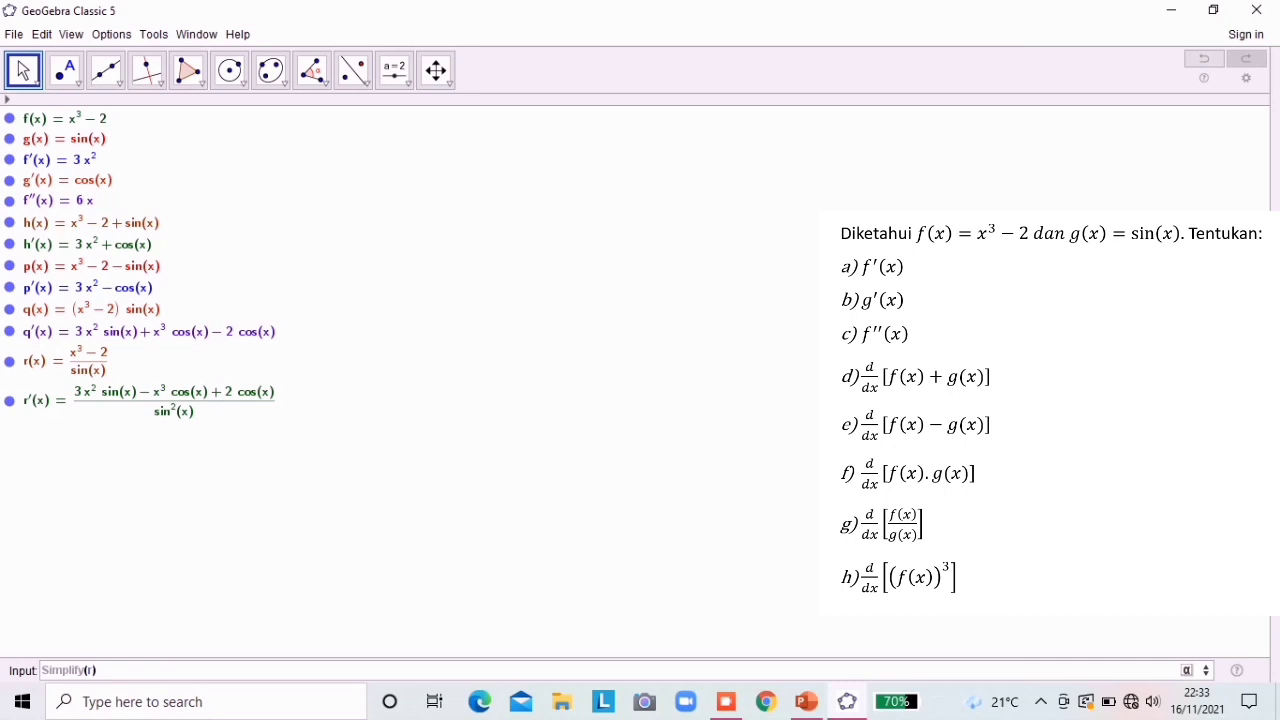
text(')
key(Return)
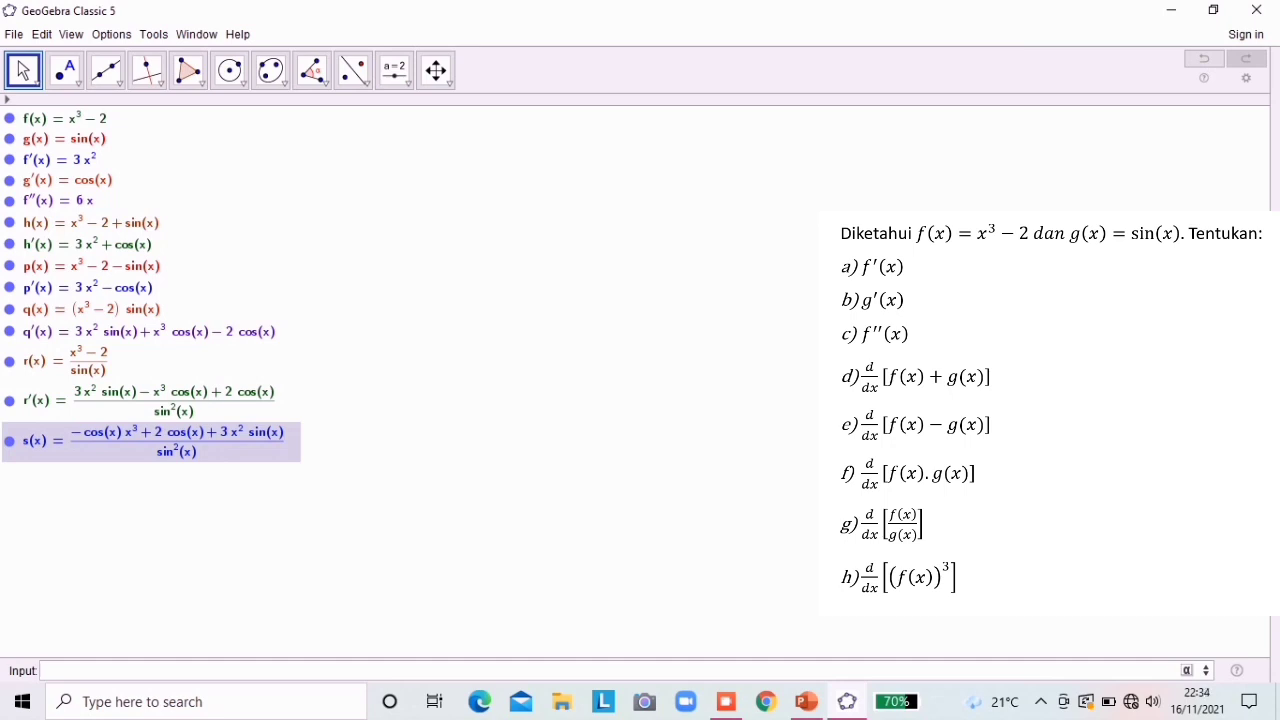
Step: Create the power function f^3 and compute its first derivative with the Derivative command
text(f^3)
key(Return)
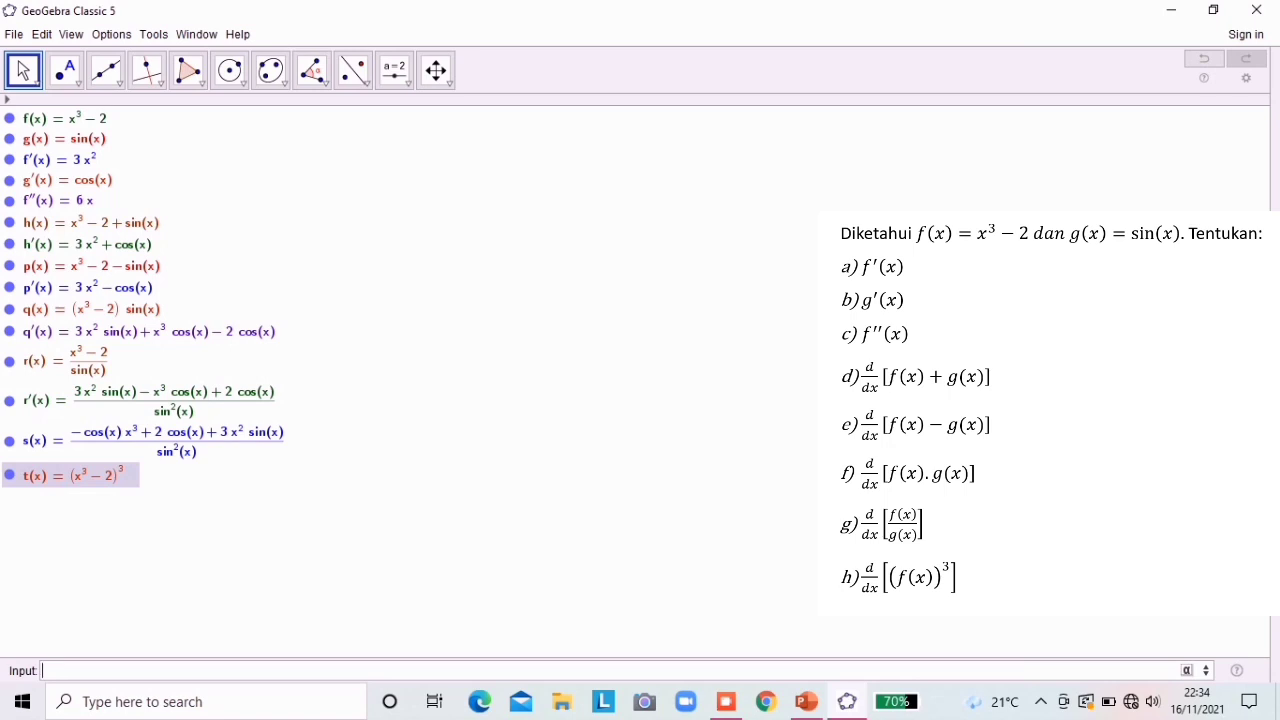
text(deriva)
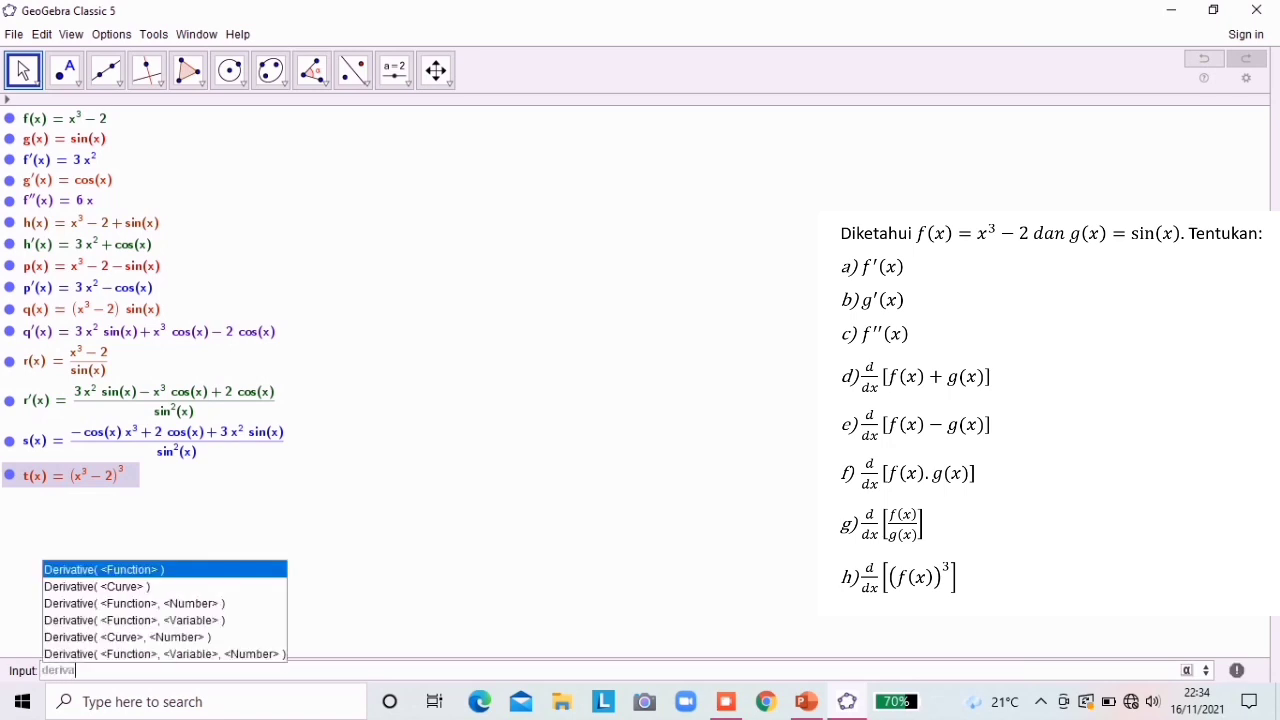
key(Return)
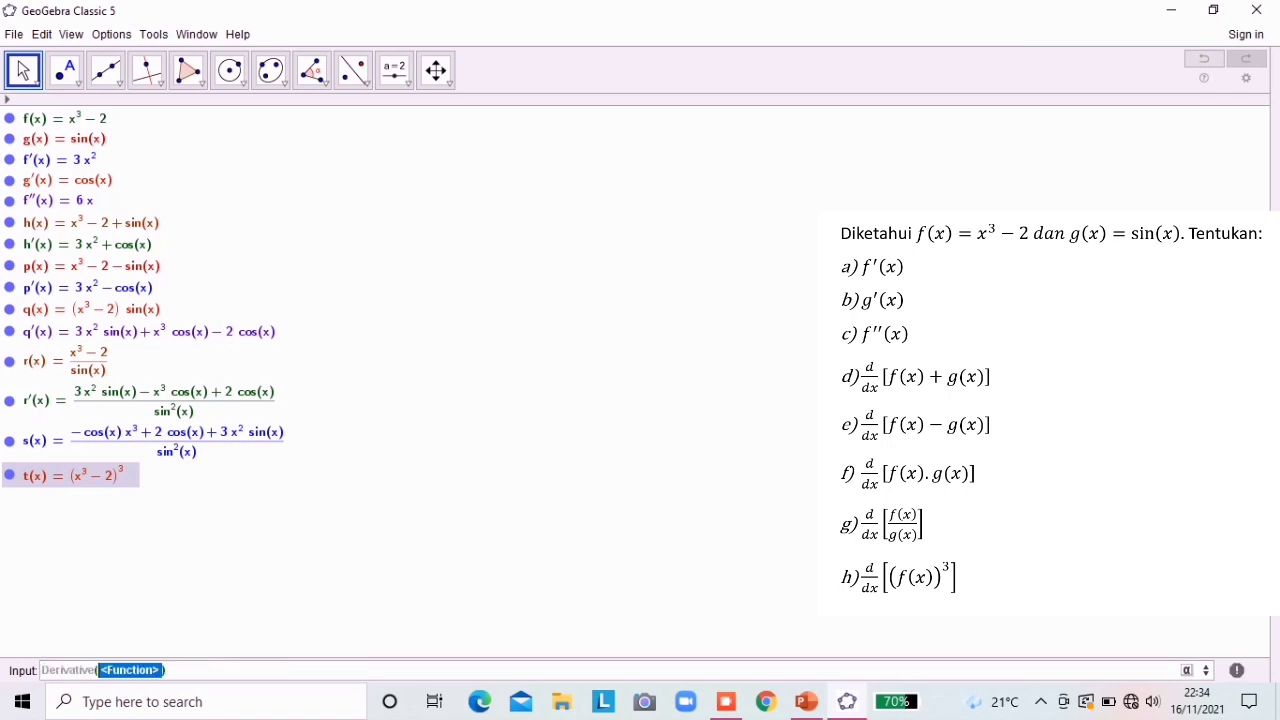
text(t)
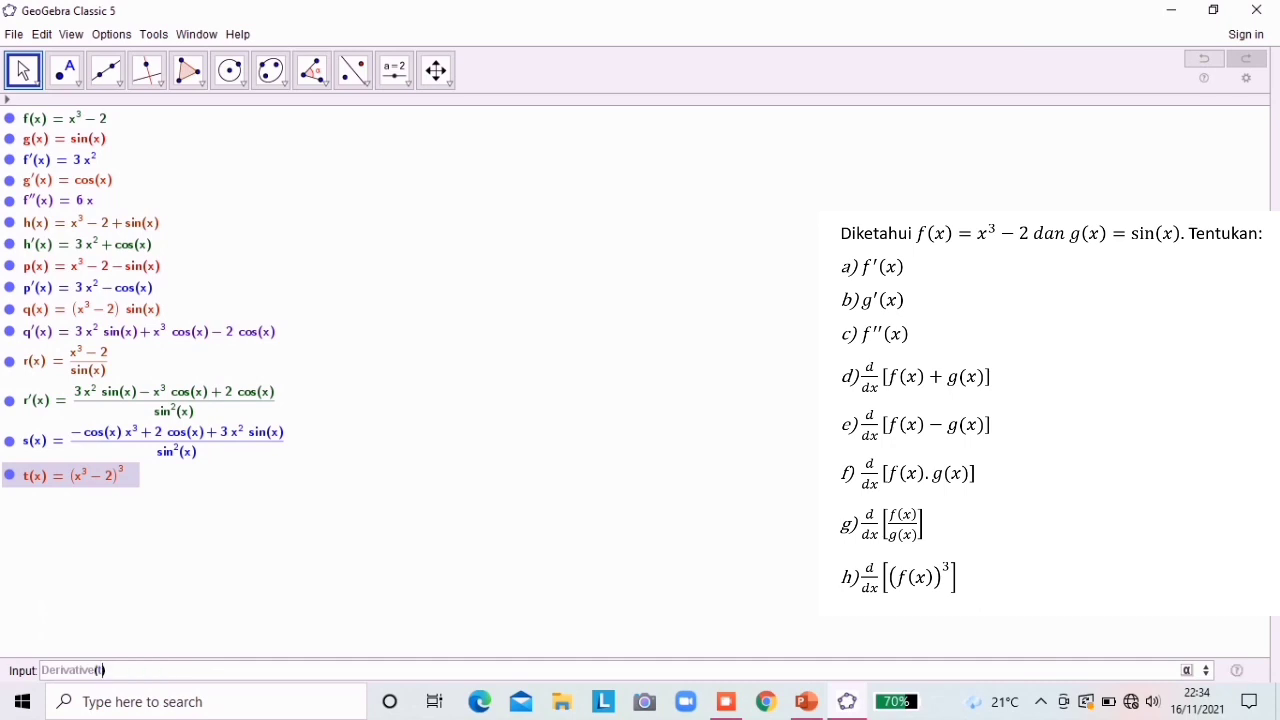
key(Return)
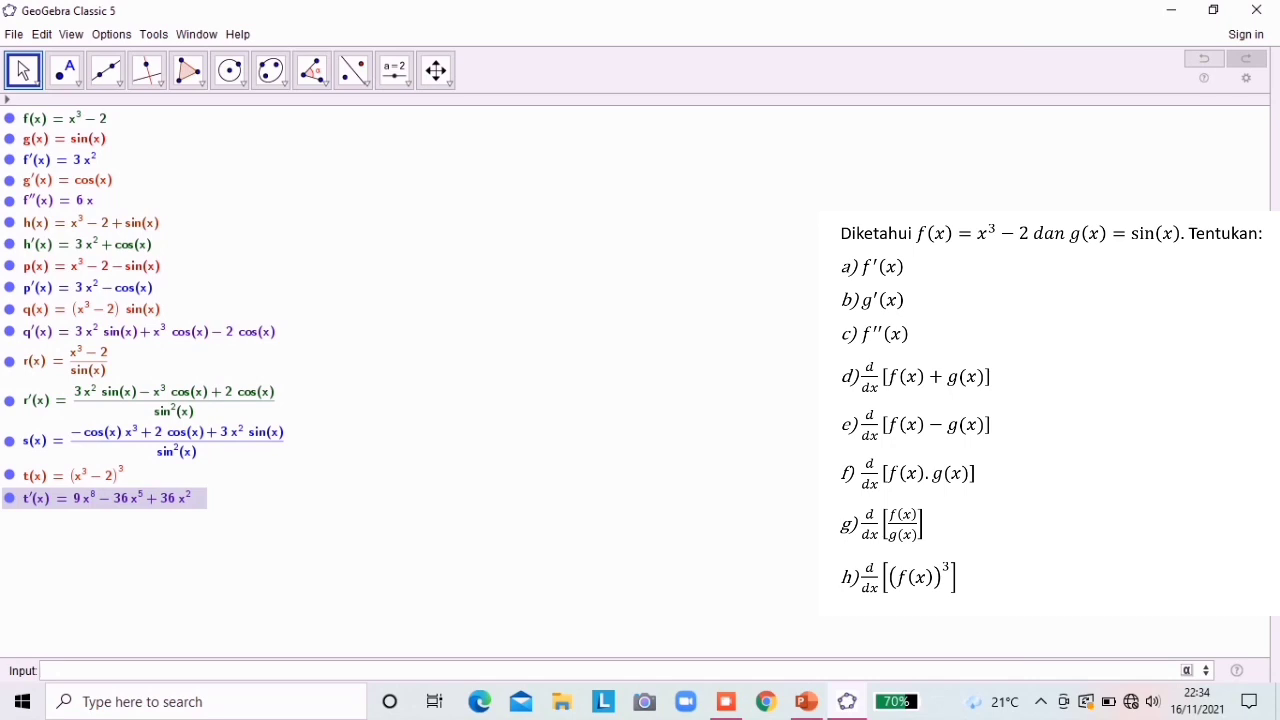
key(Escape)
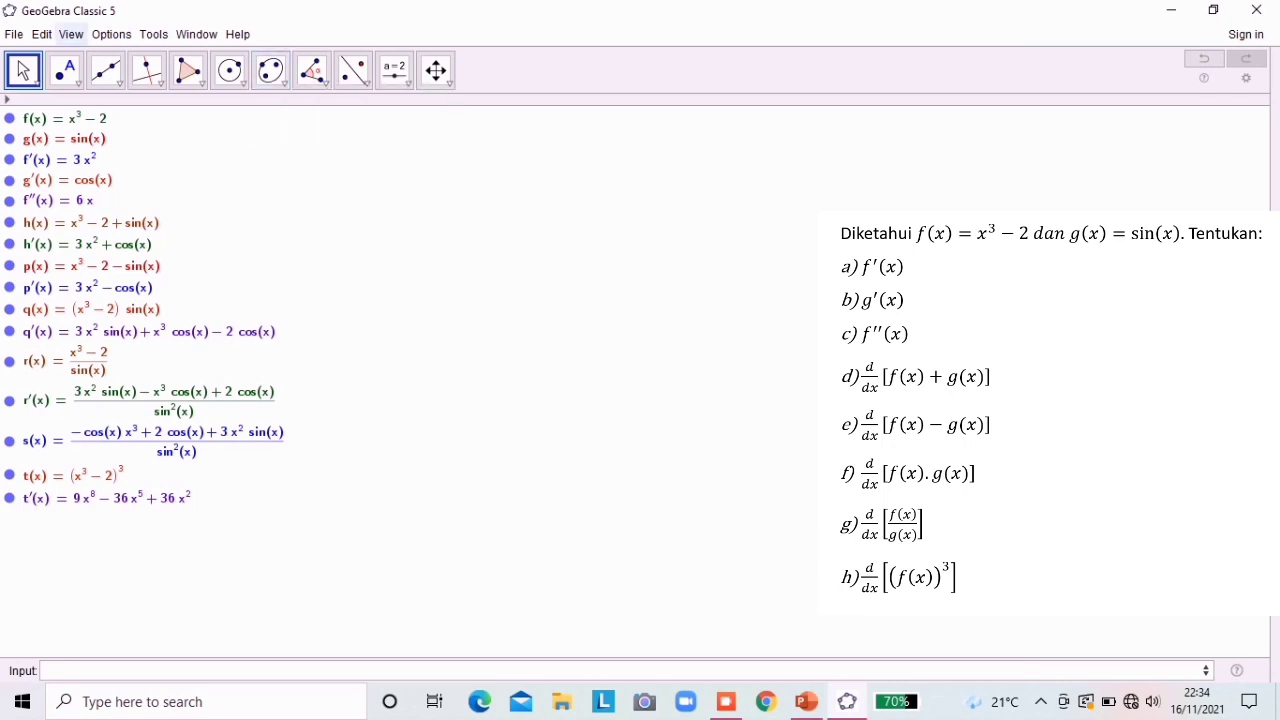
Step: Show the Graphics and Graphics 2 views, and close the first Graphics view so only Graphics 2 stays beside the algebra list
click(70, 34)
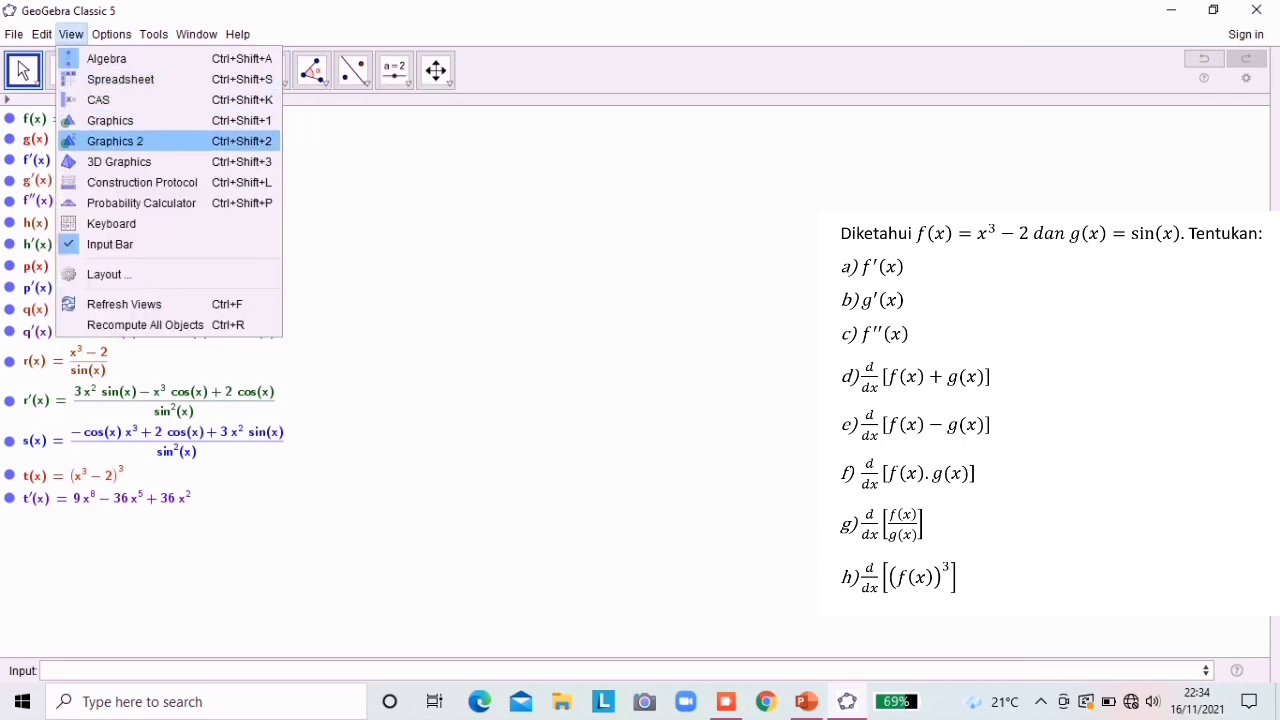
click(110, 120)
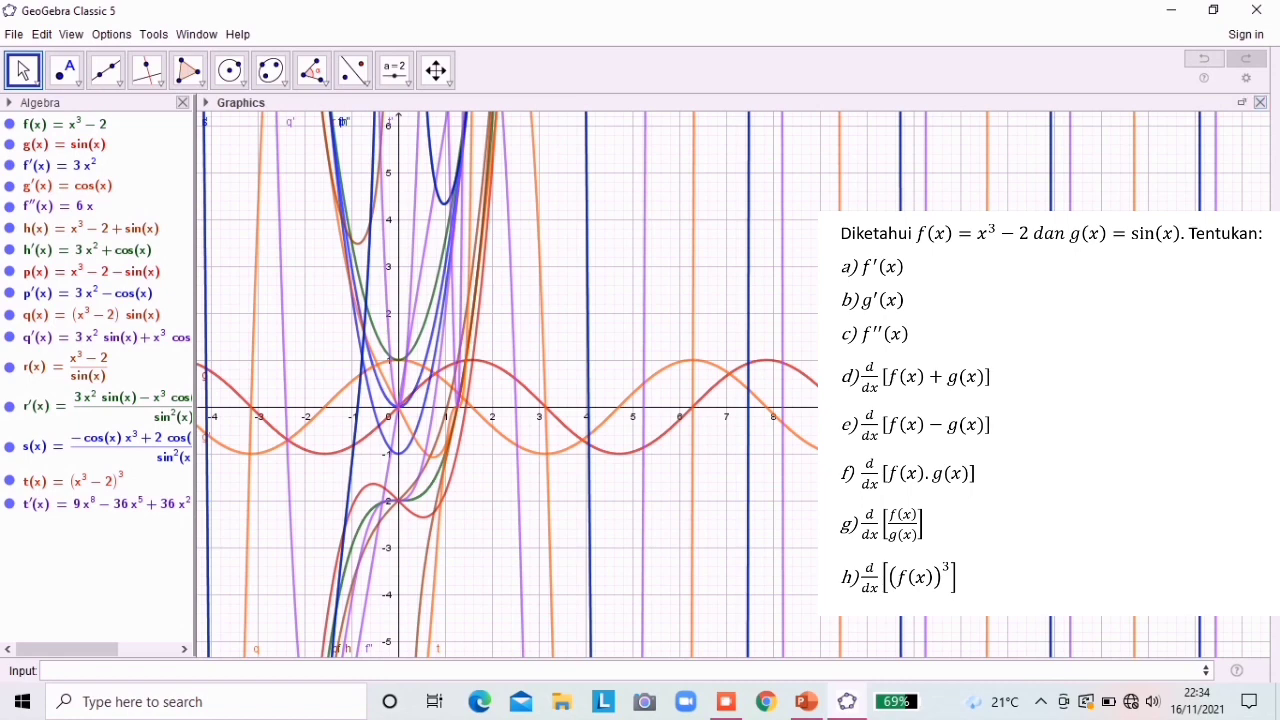
click(71, 34)
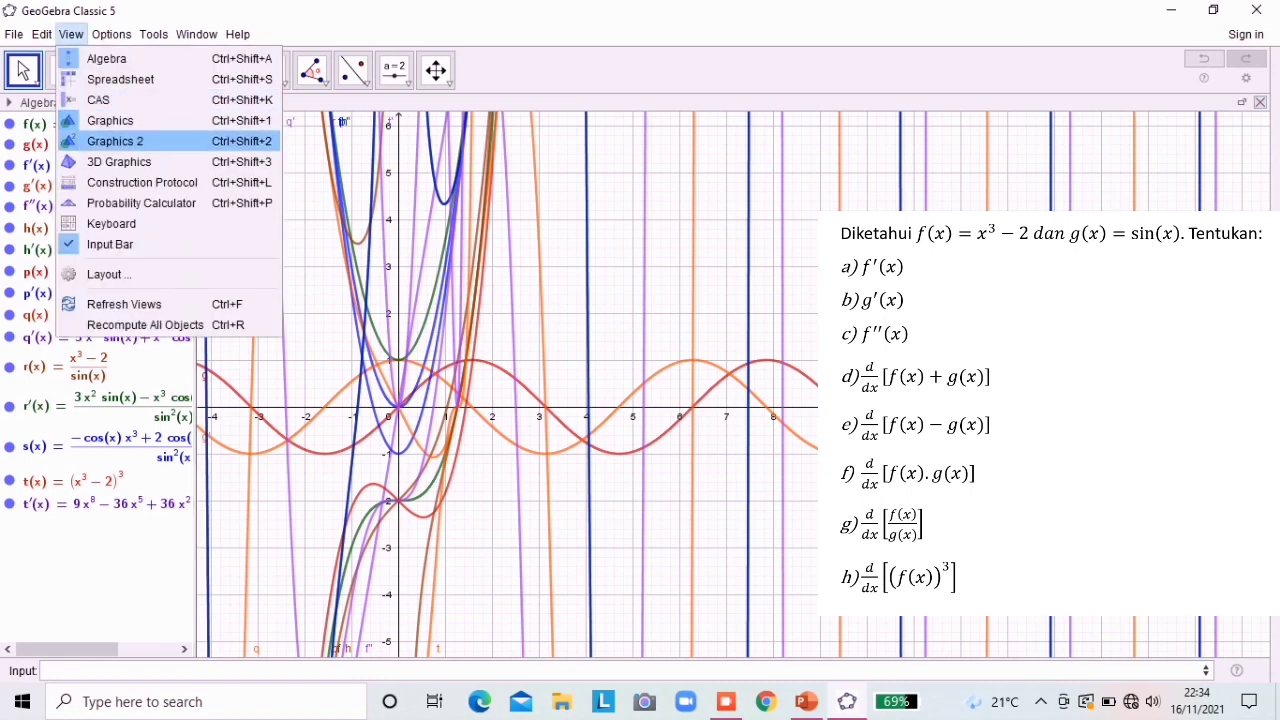
click(115, 141)
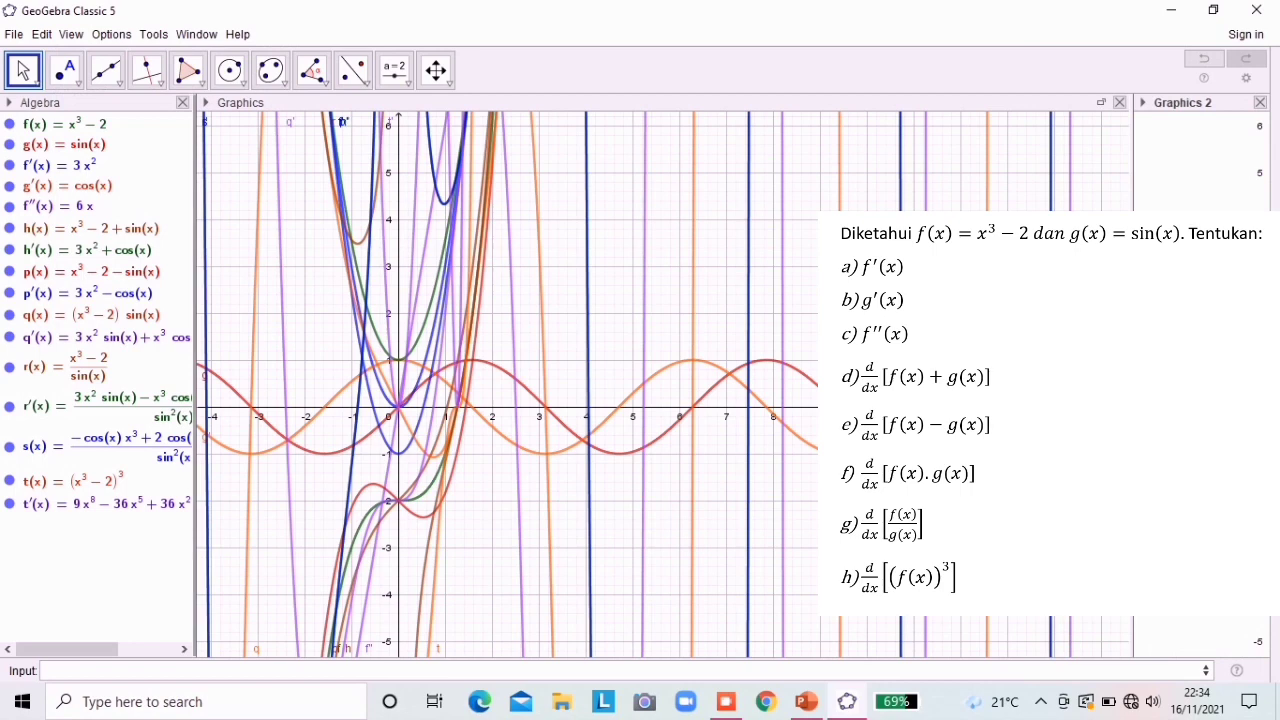
click(1119, 102)
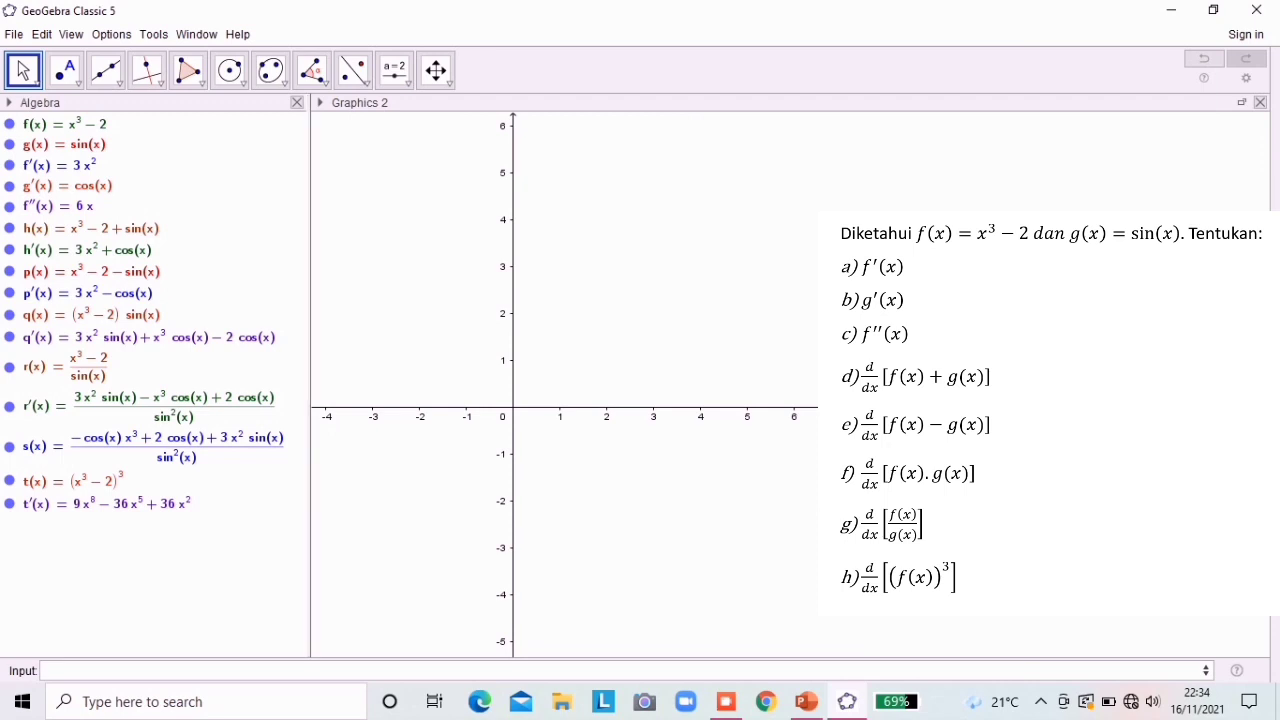
Step: Hide the coordinate axes in the Graphics 2 view and collapse its style bar
click(320, 103)
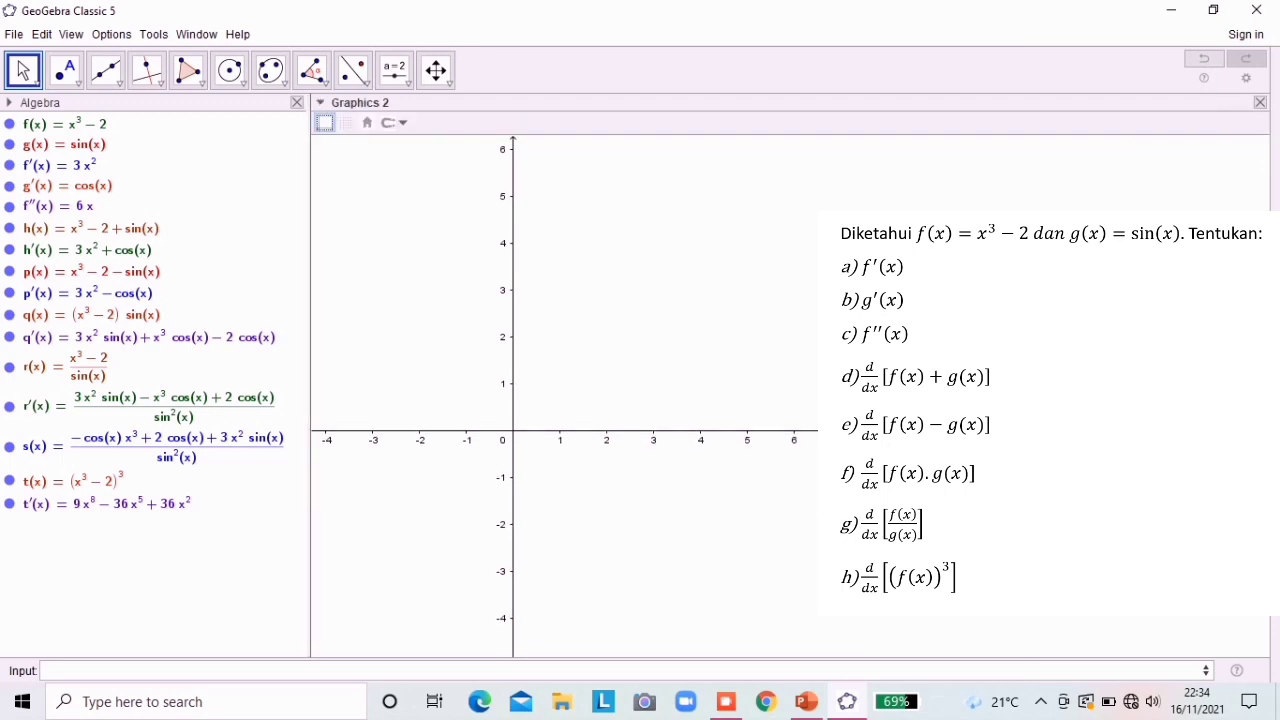
click(324, 122)
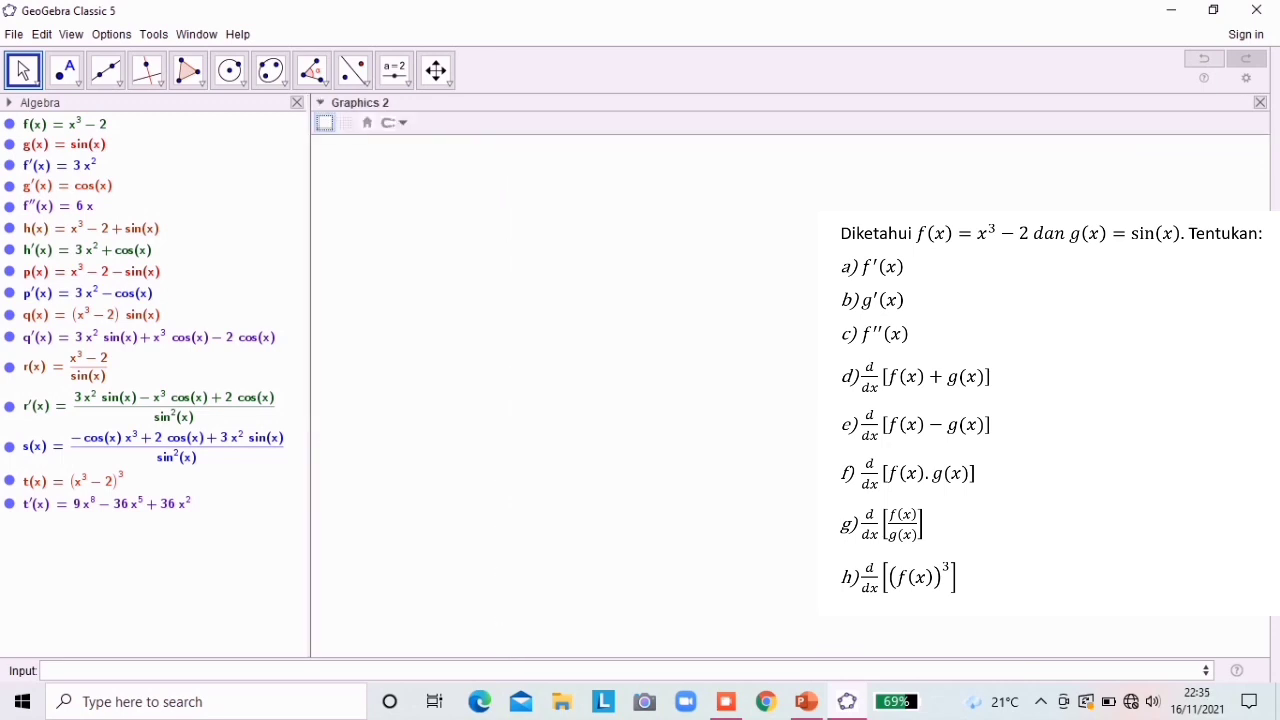
click(320, 103)
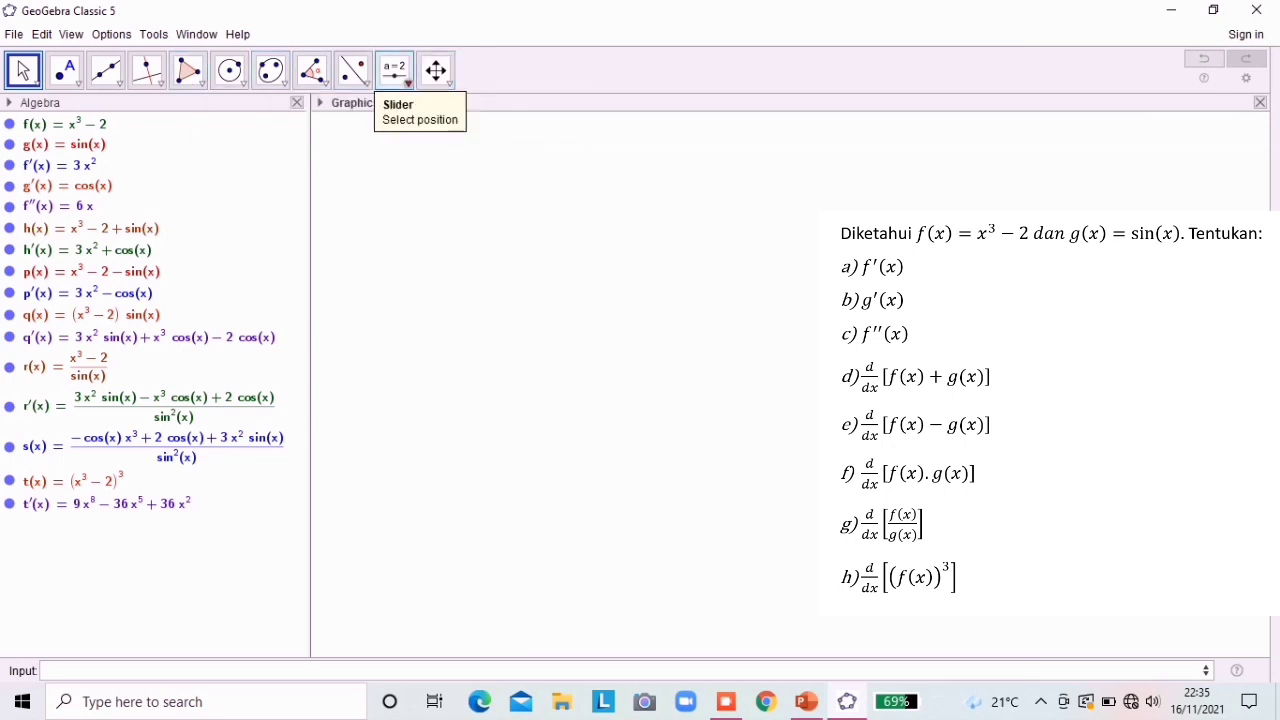
Step: Compose a LaTeX text for Graphics 2 reading "a. f'(x)=" followed by the linked object f'
click(400, 76)
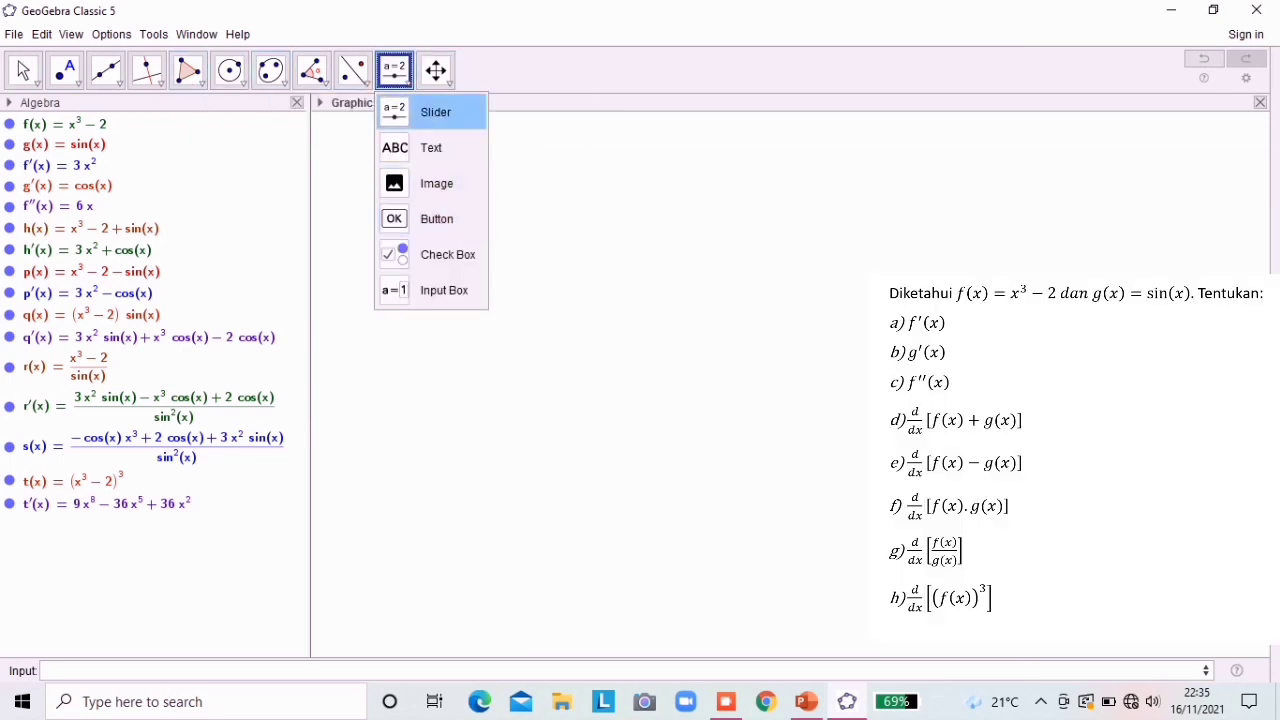
click(425, 147)
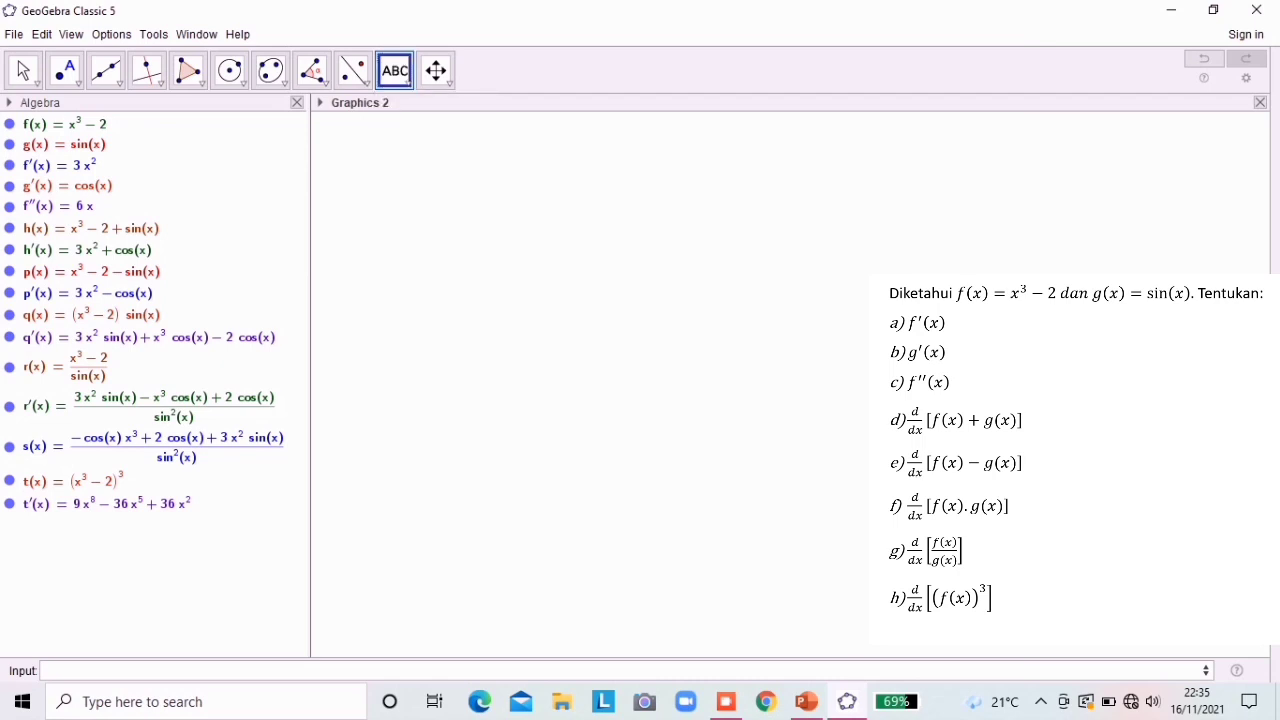
click(440, 185)
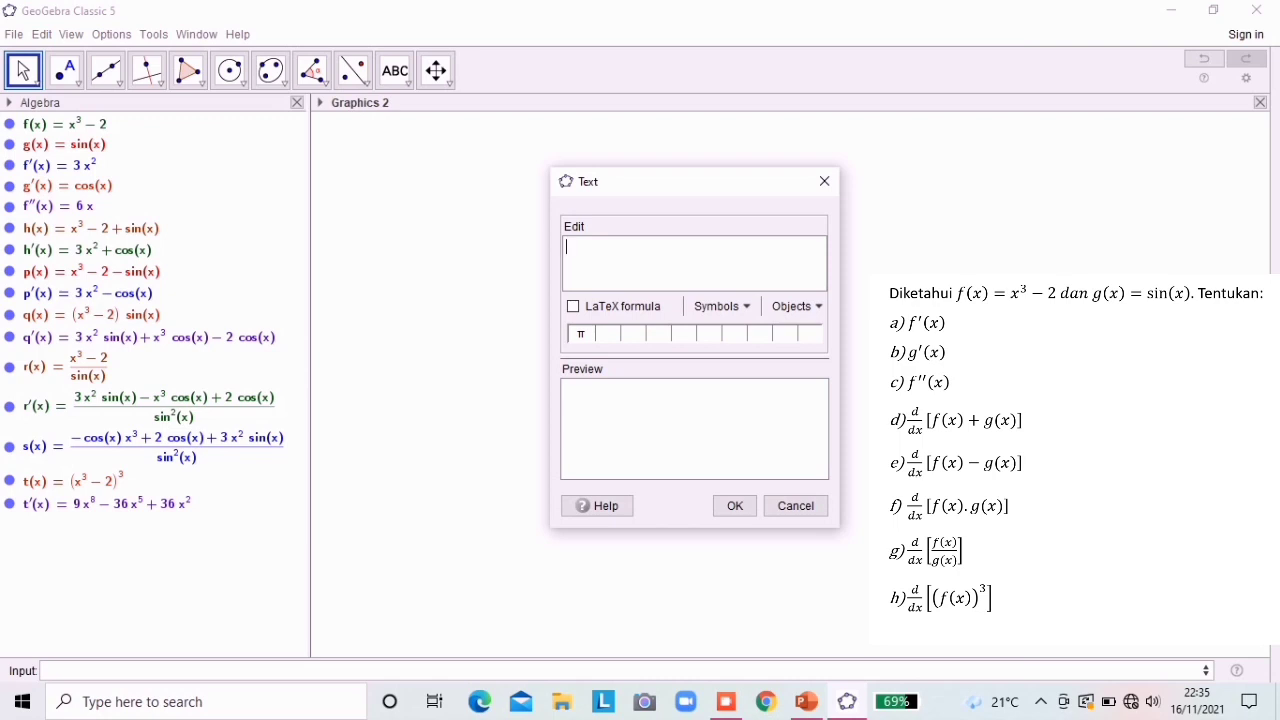
text(f'(x))
click(620, 306)
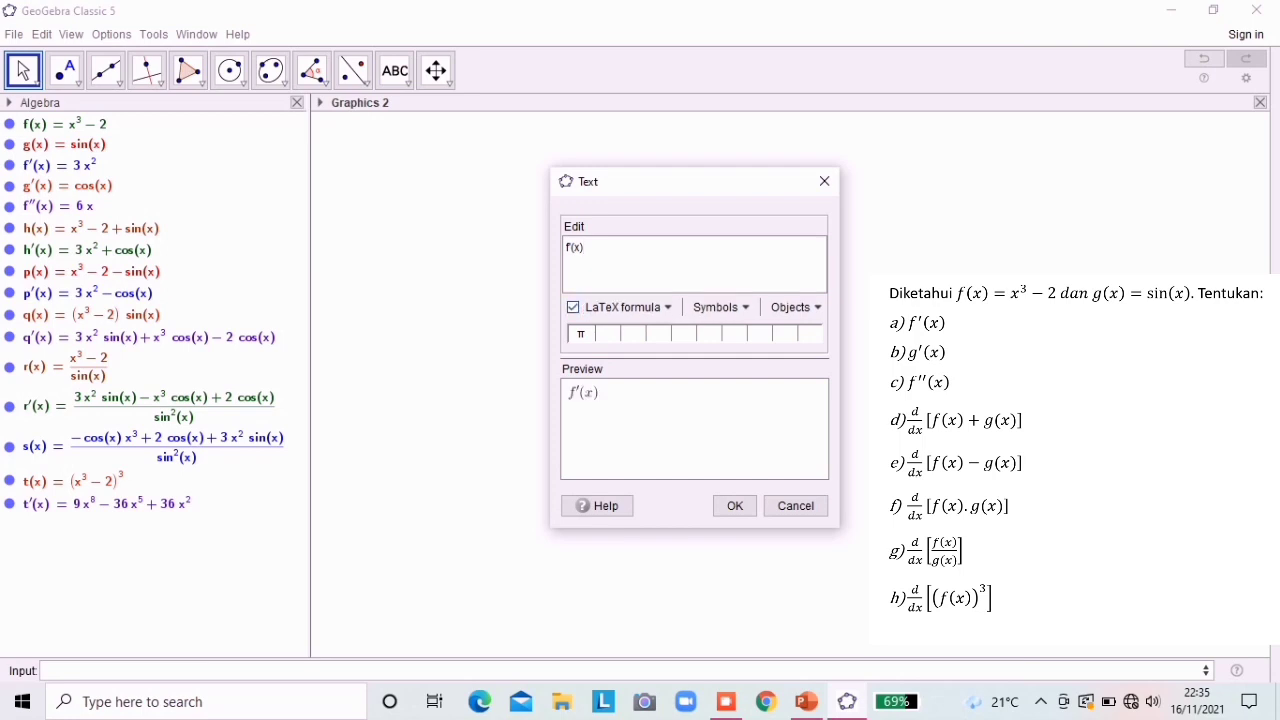
text(=)
click(567, 247)
text(a.)
click(796, 307)
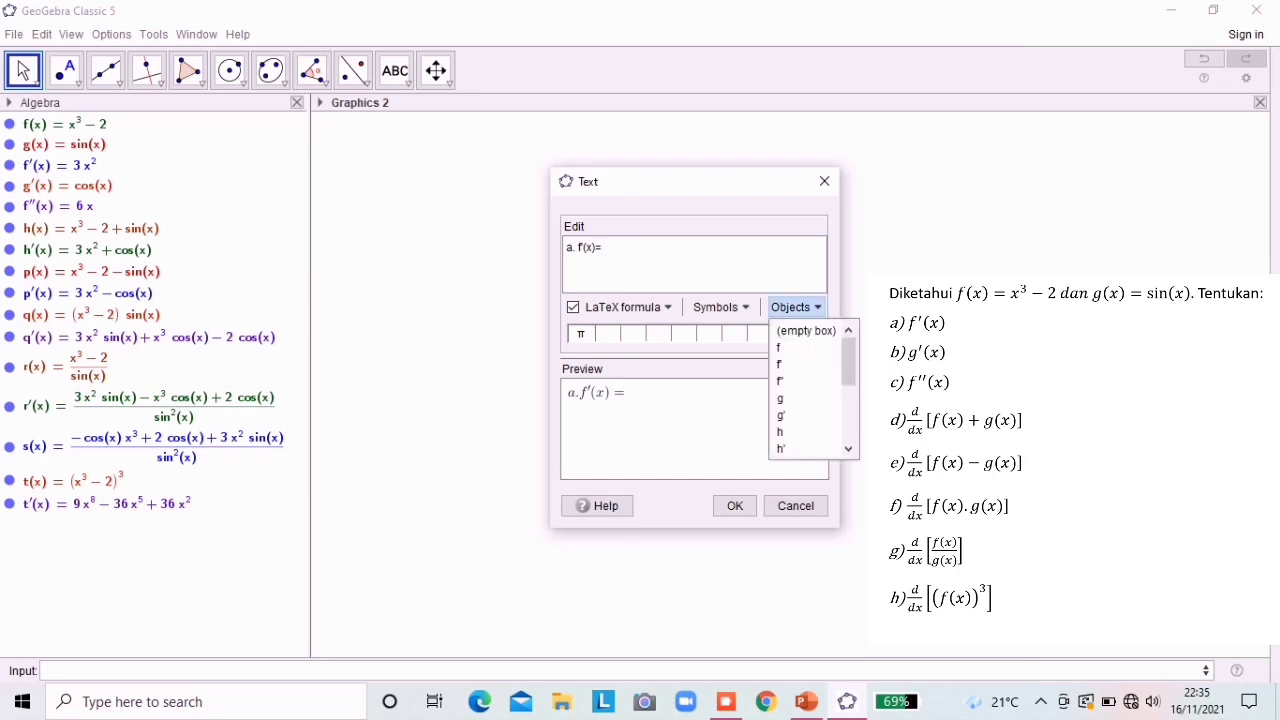
click(800, 364)
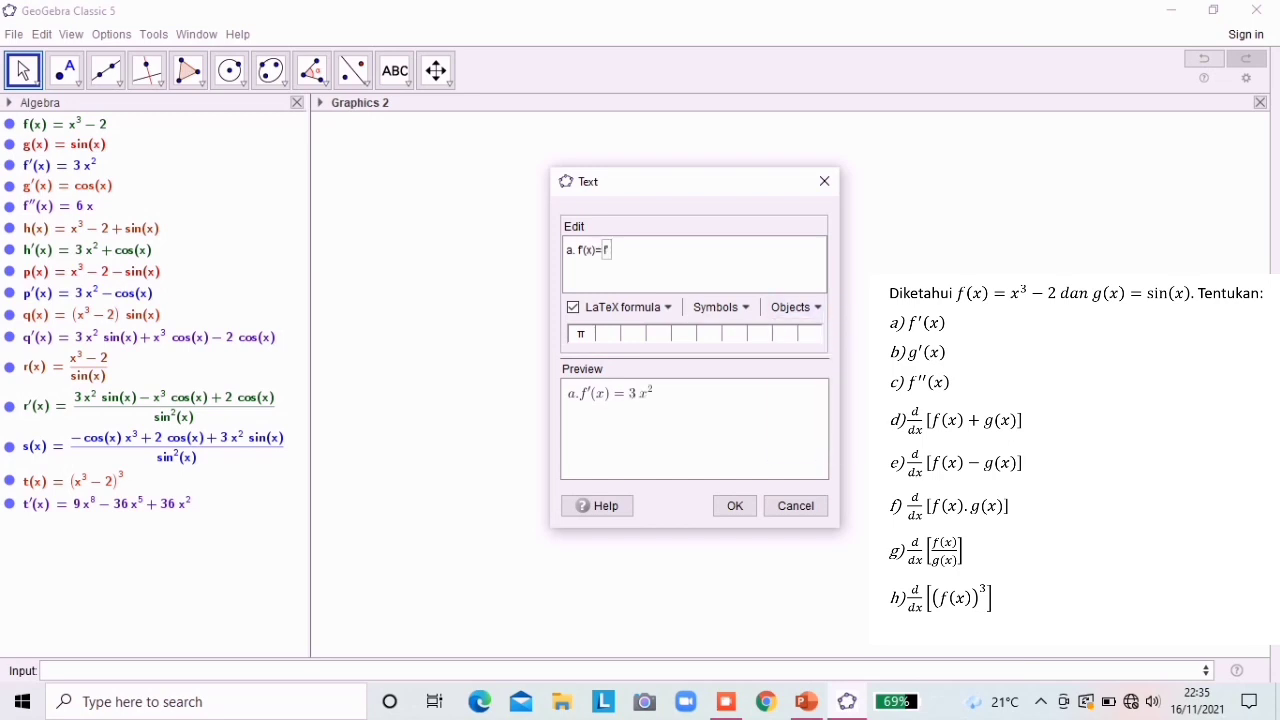
key(Return)
text(b)
key(BackSpace)
key(Return)
text(b)
key(BackSpace)
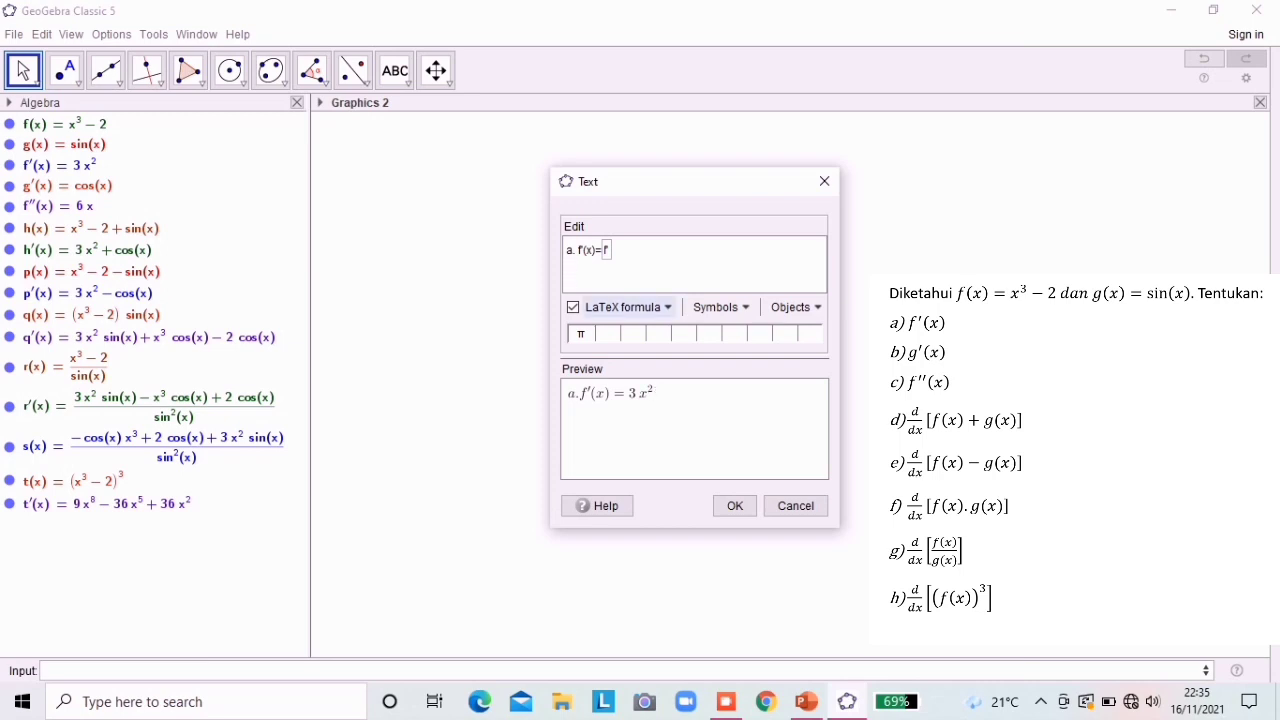
Step: Place the answer text for exercise a and move it near the upper-left corner of the Graphics 2 view
click(734, 505)
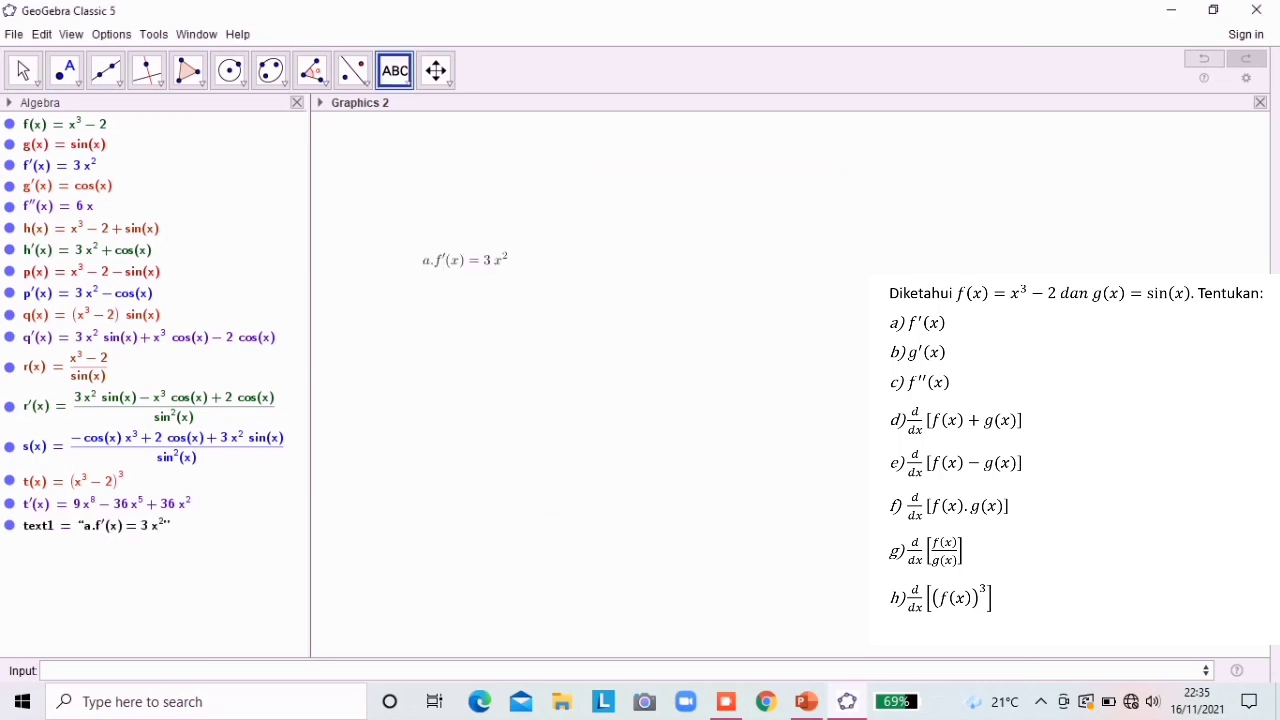
drag(466, 260, 397, 160)
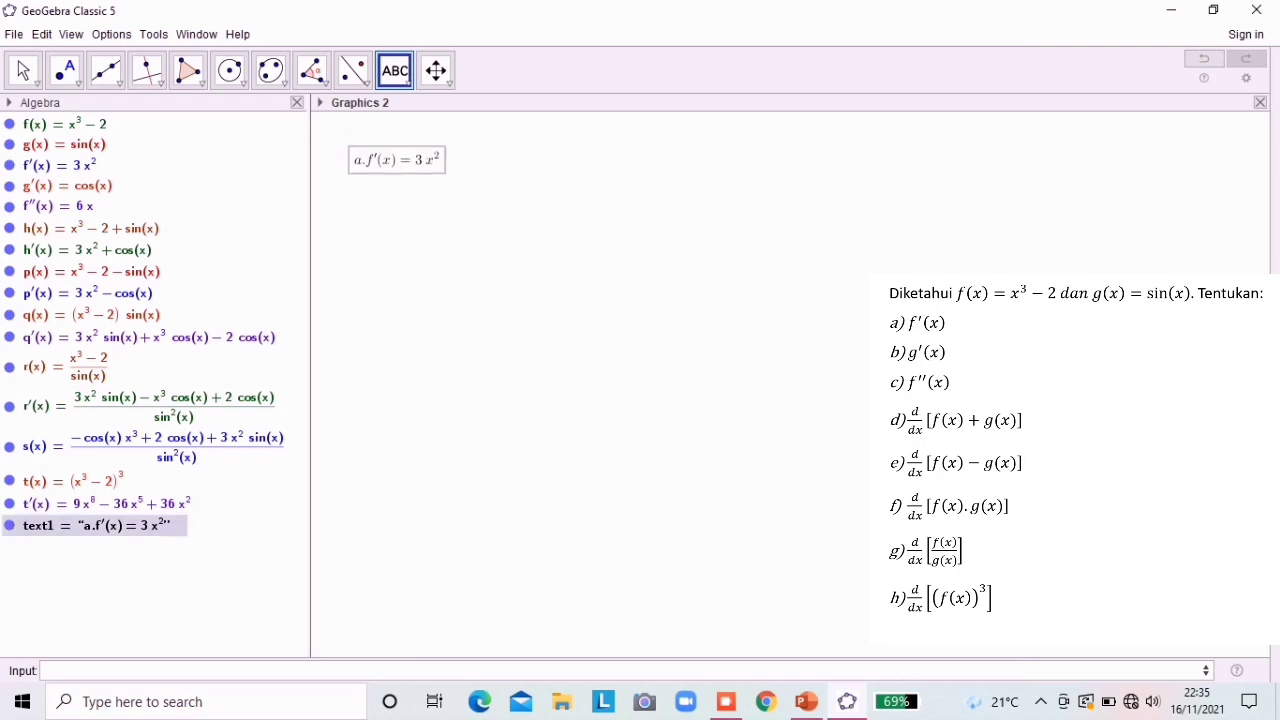
Step: Add a LaTeX text reading "b. g'(x)=" followed by the linked object g, and place it directly below answer a
click(385, 205)
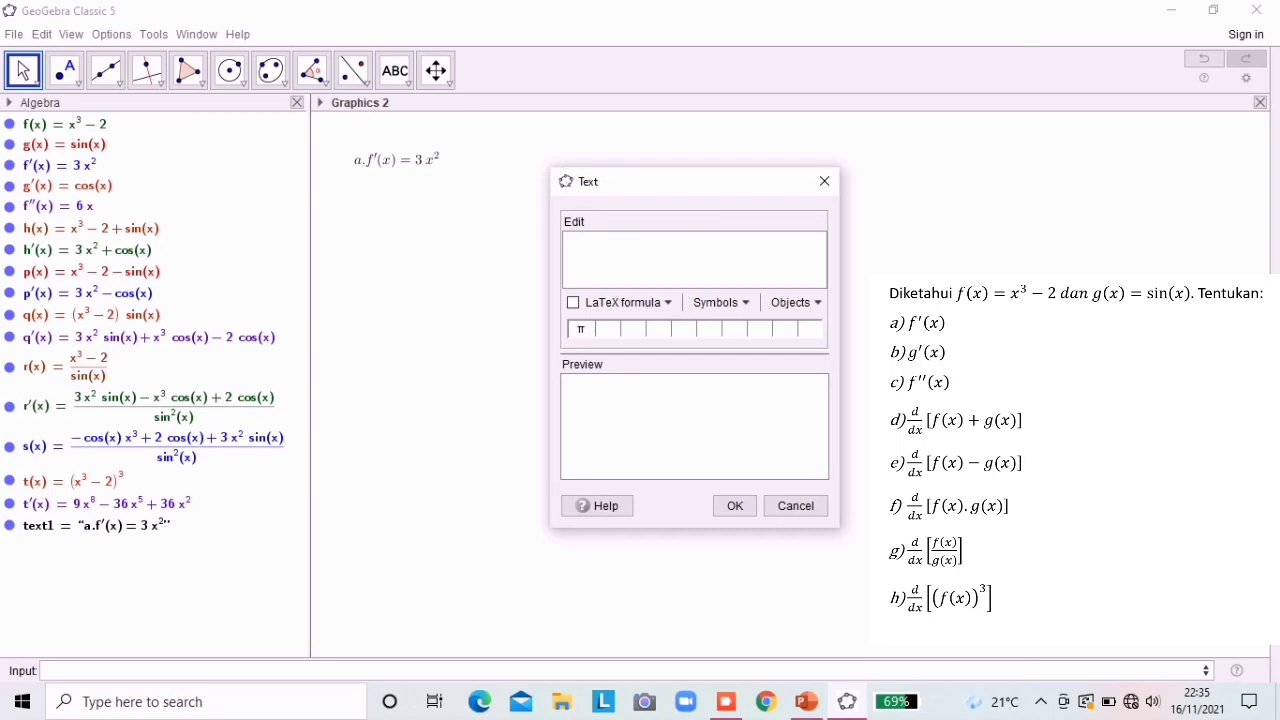
text(b. g'(x)=)
click(796, 302)
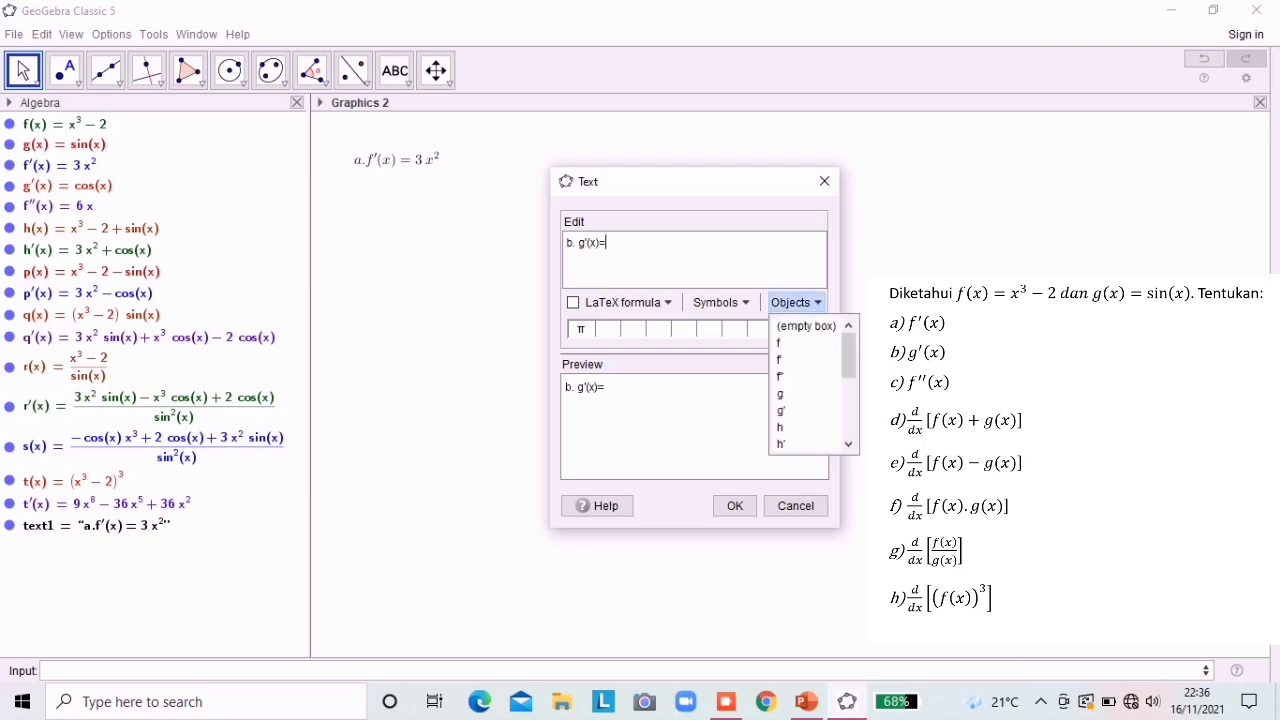
click(800, 393)
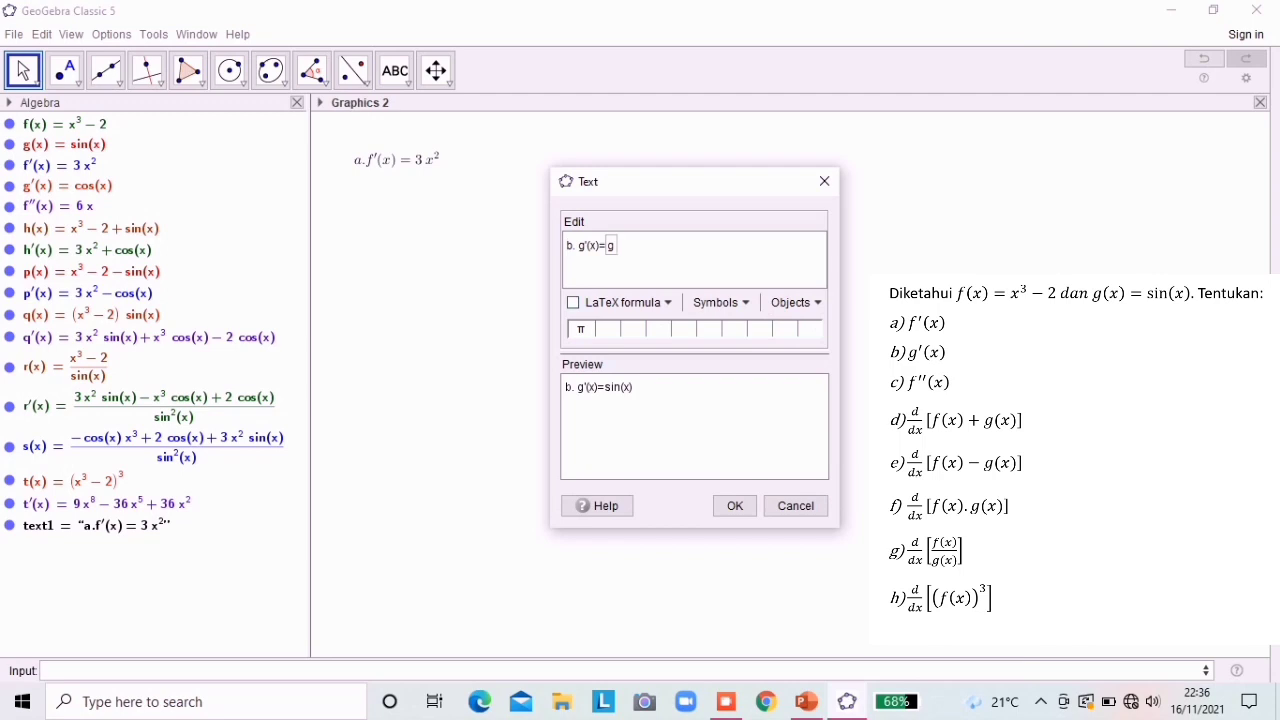
click(573, 302)
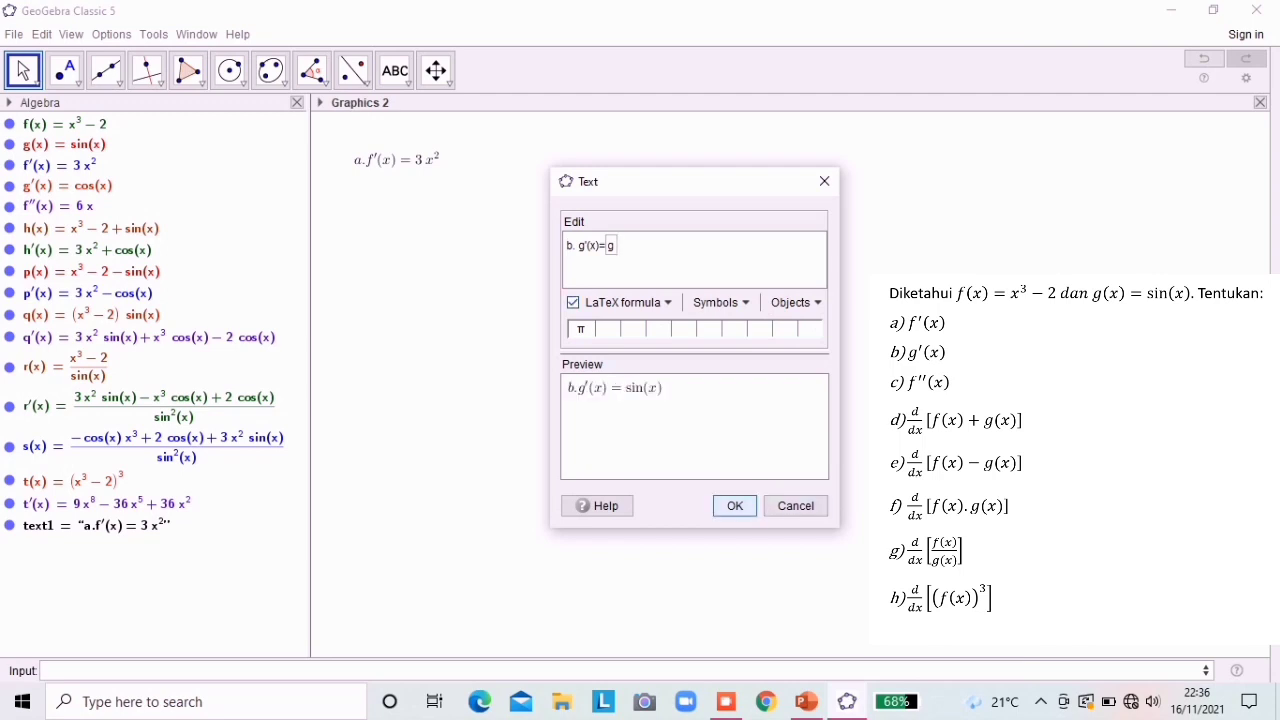
click(734, 505)
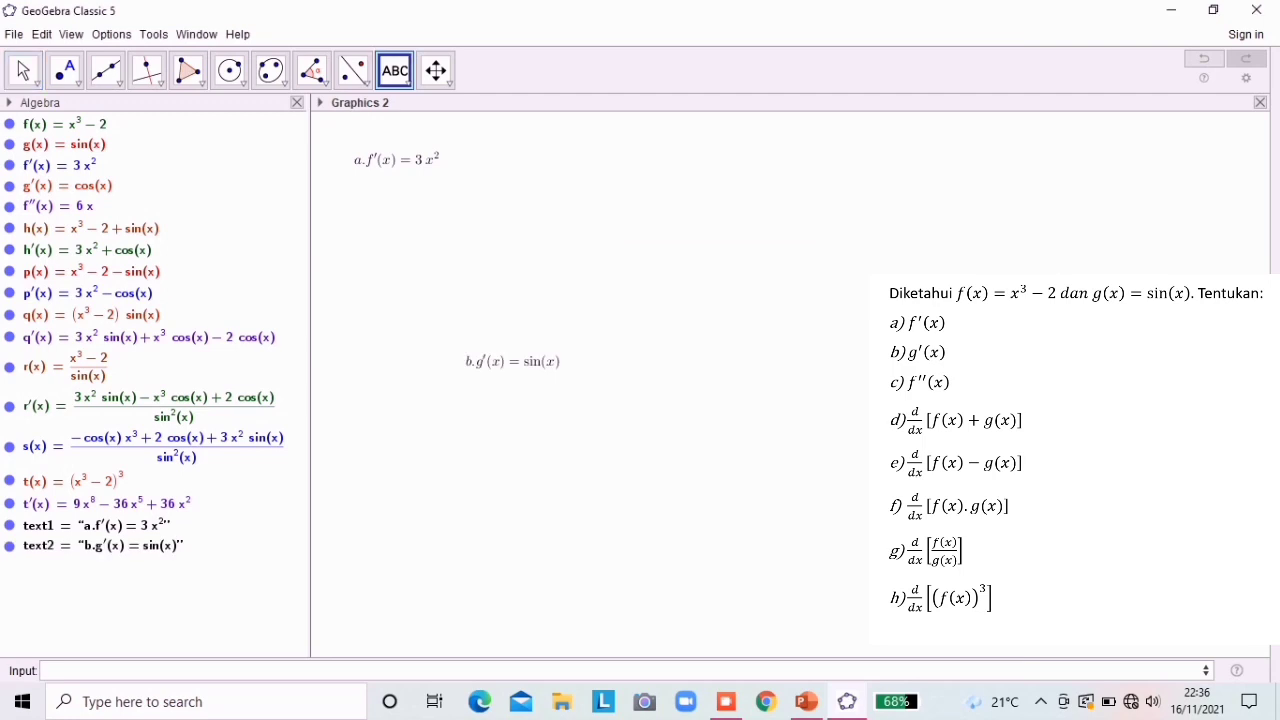
drag(512, 361, 398, 194)
Step: Add a LaTeX text reading "c. f''(x)=" followed by the linked object f'', and place it directly below answer b
click(430, 278)
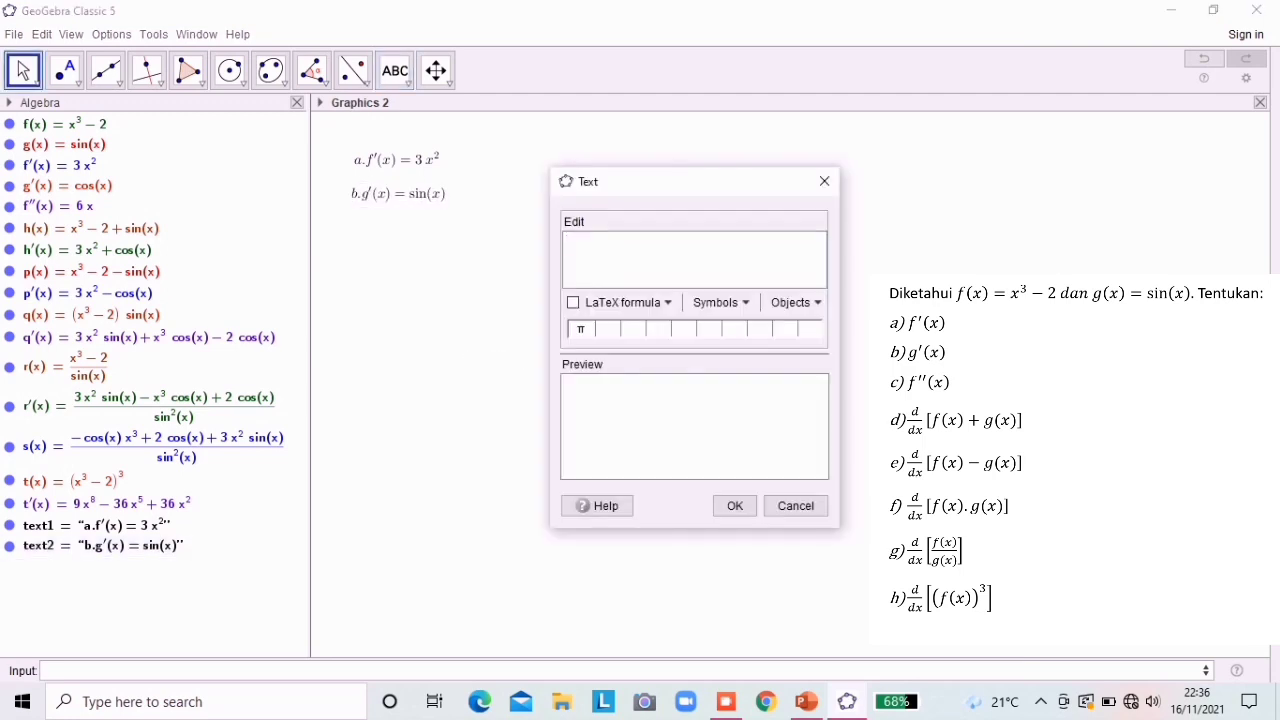
text(c.)
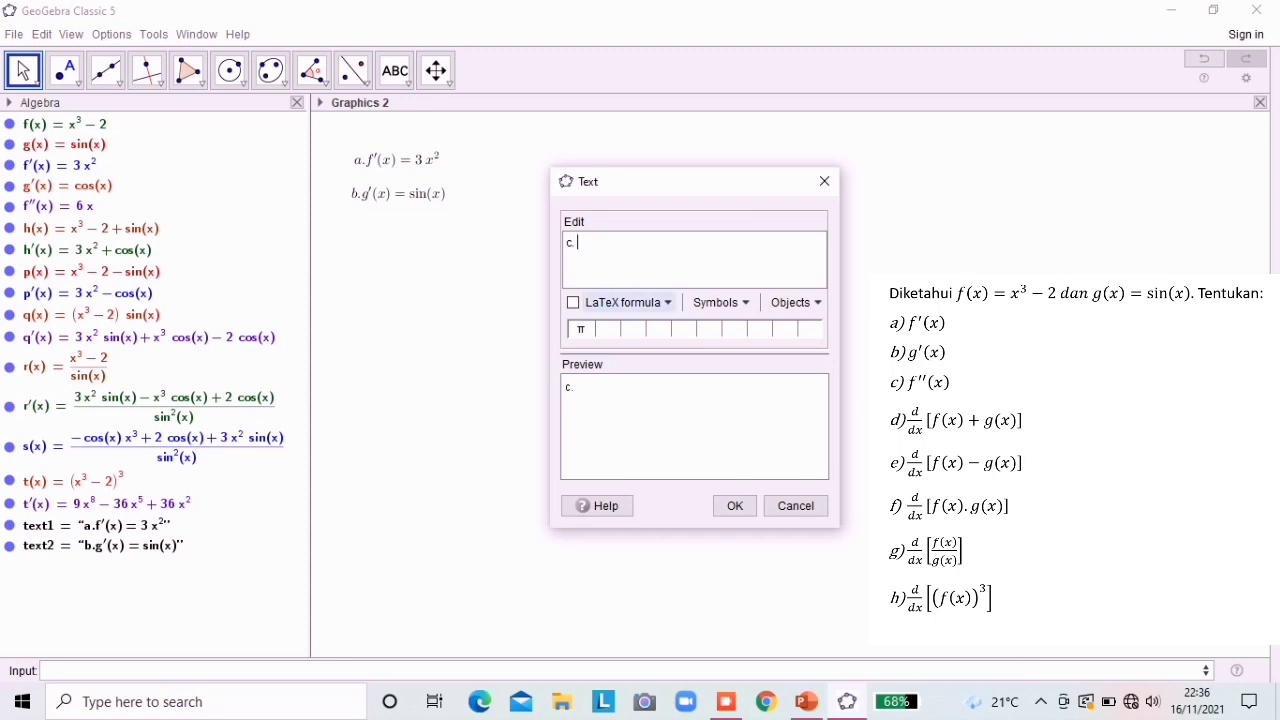
click(573, 302)
text(.)
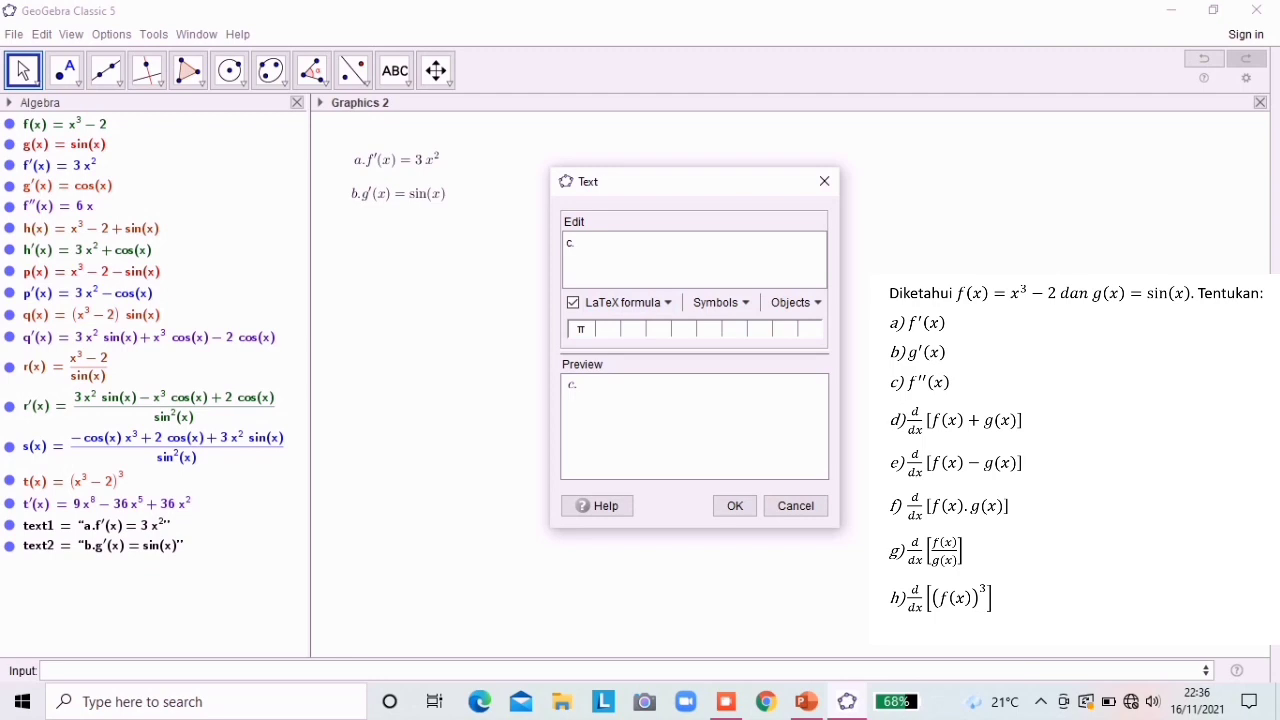
text(f''(x)=)
click(796, 302)
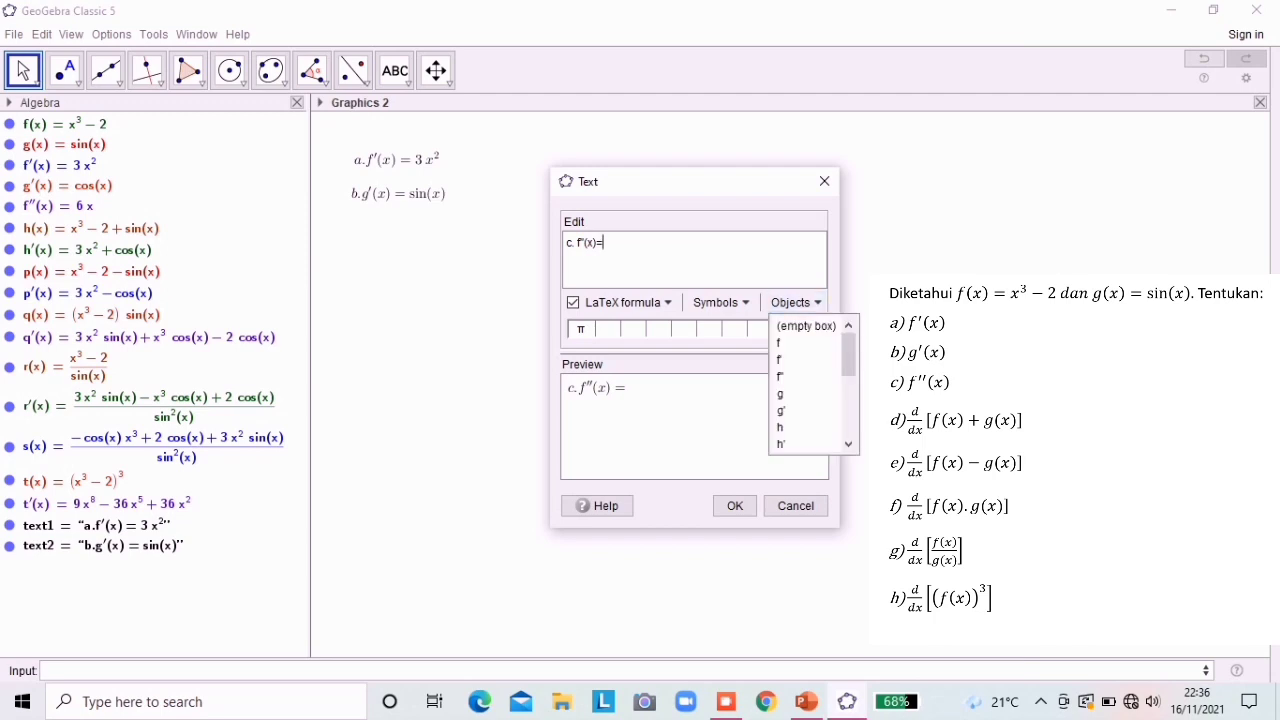
click(781, 376)
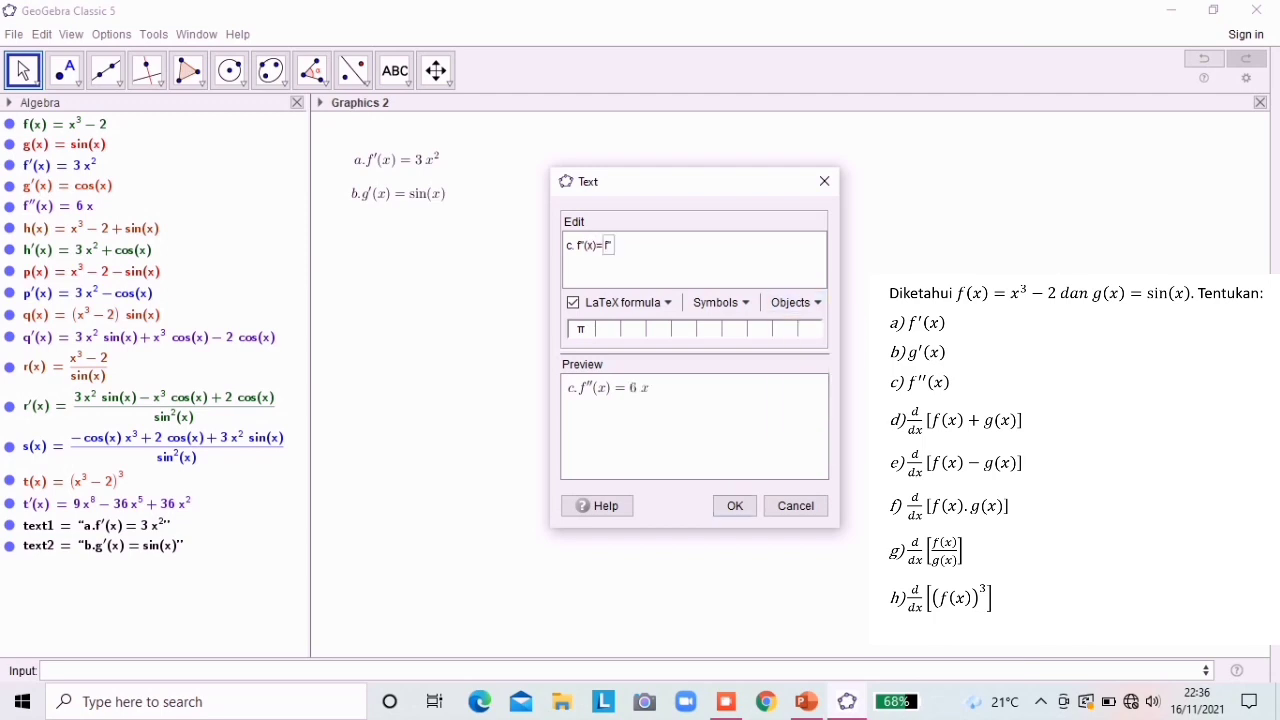
click(734, 505)
drag(489, 273, 396, 226)
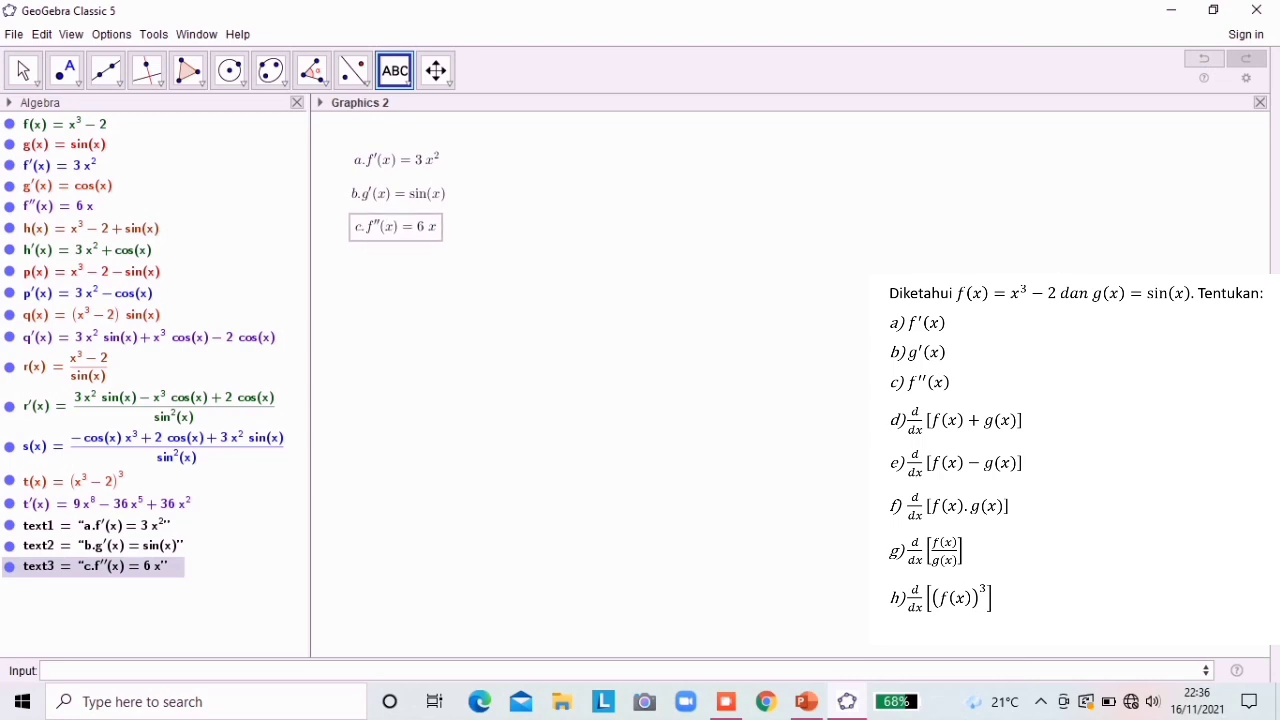
Step: Add a LaTeX text reading "d. h'(x)=" followed by the linked object h', and place it directly below answer c
click(418, 273)
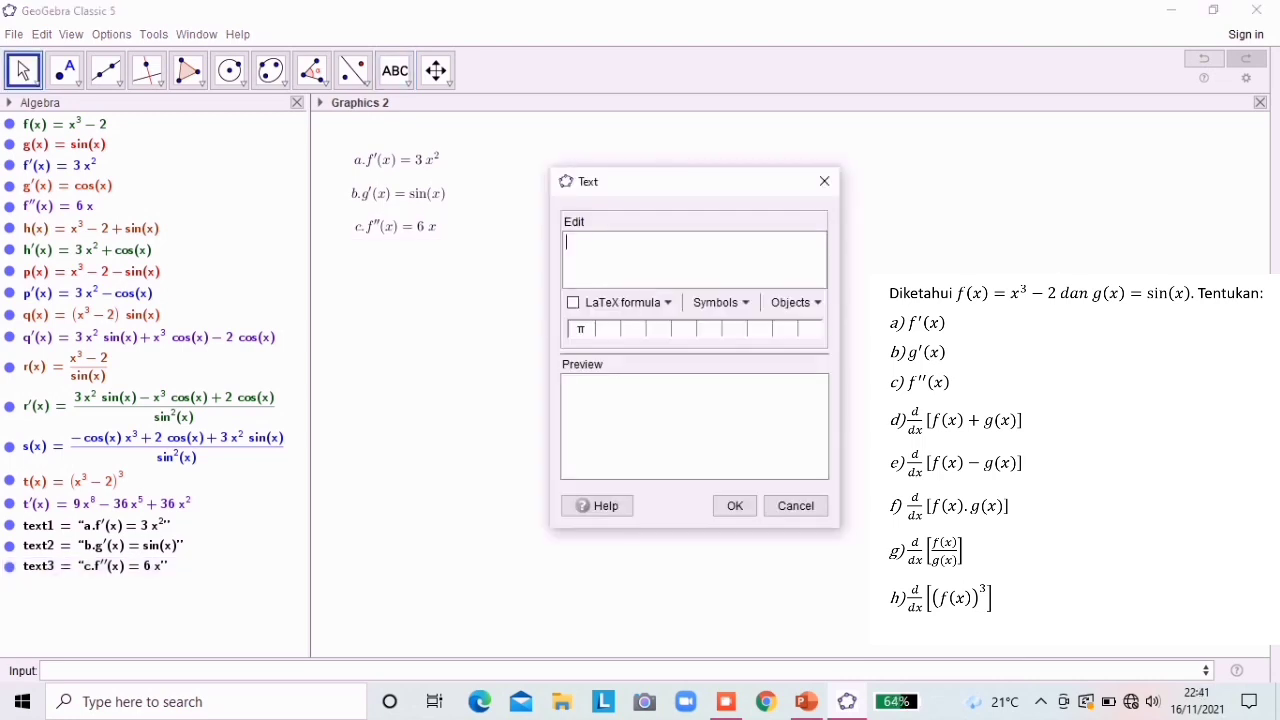
text(d.)
click(573, 302)
text(h(x))
click(585, 242)
text(')
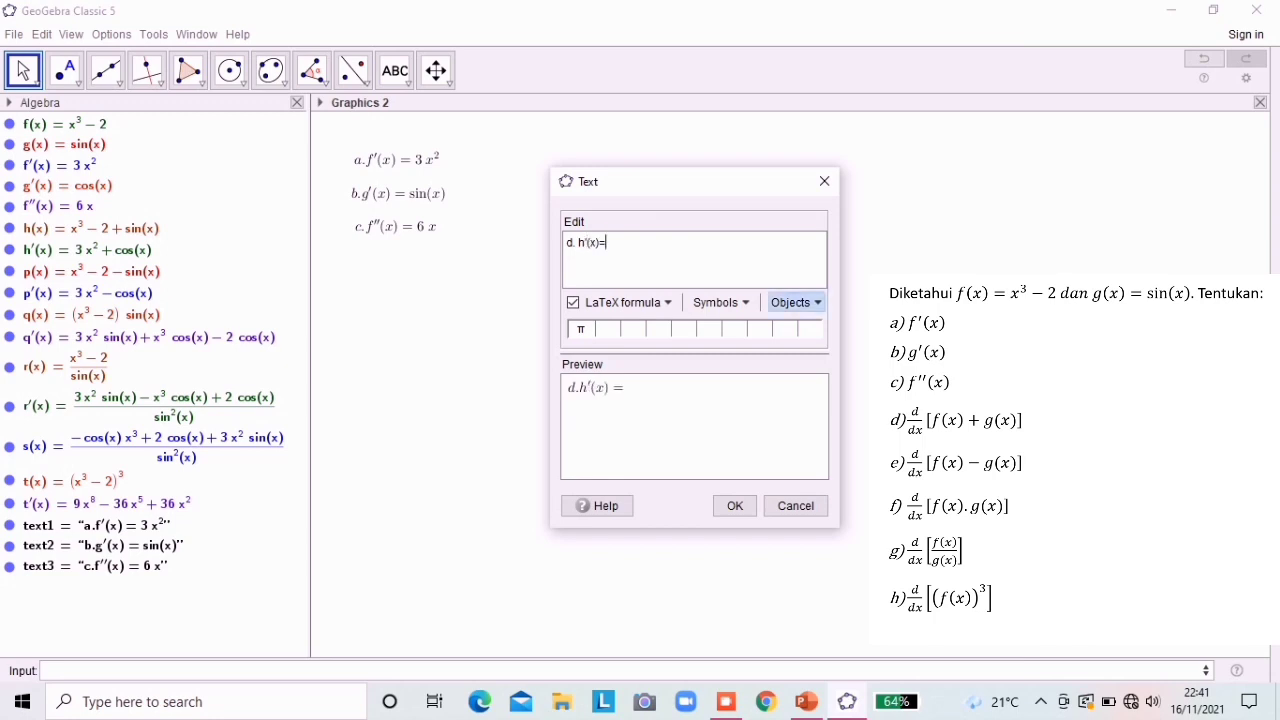
click(796, 302)
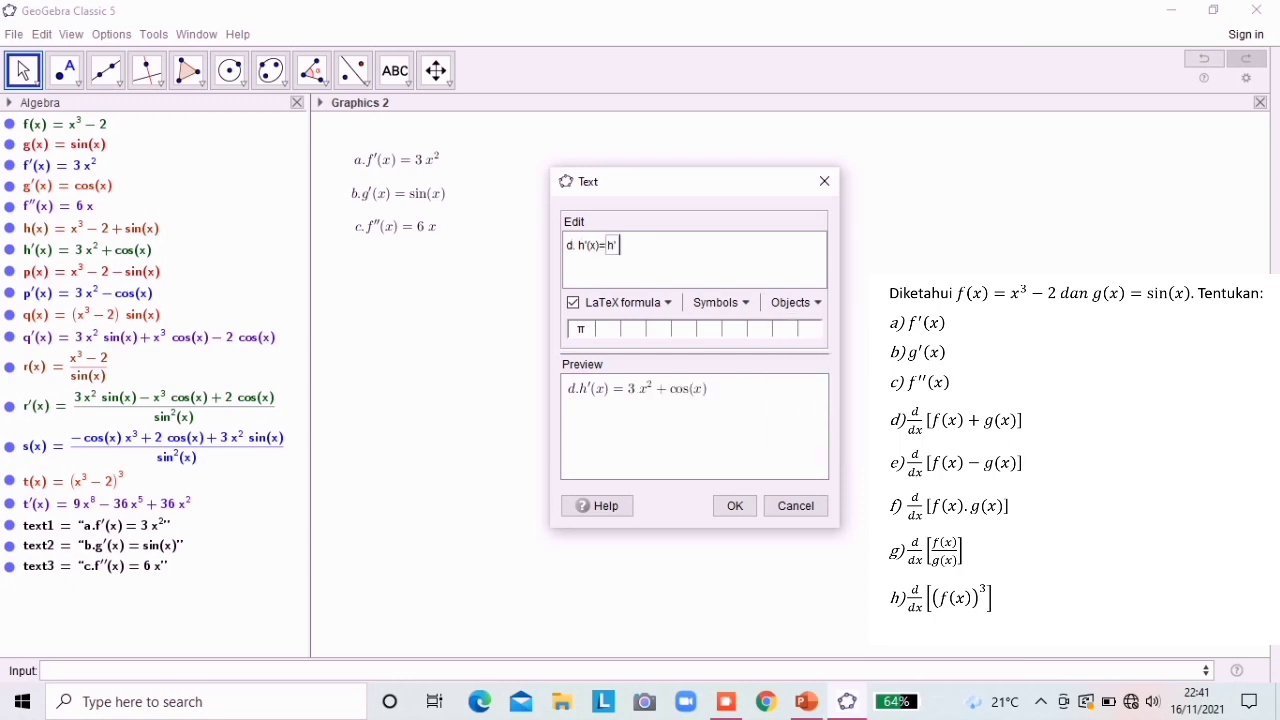
click(781, 443)
key(Return)
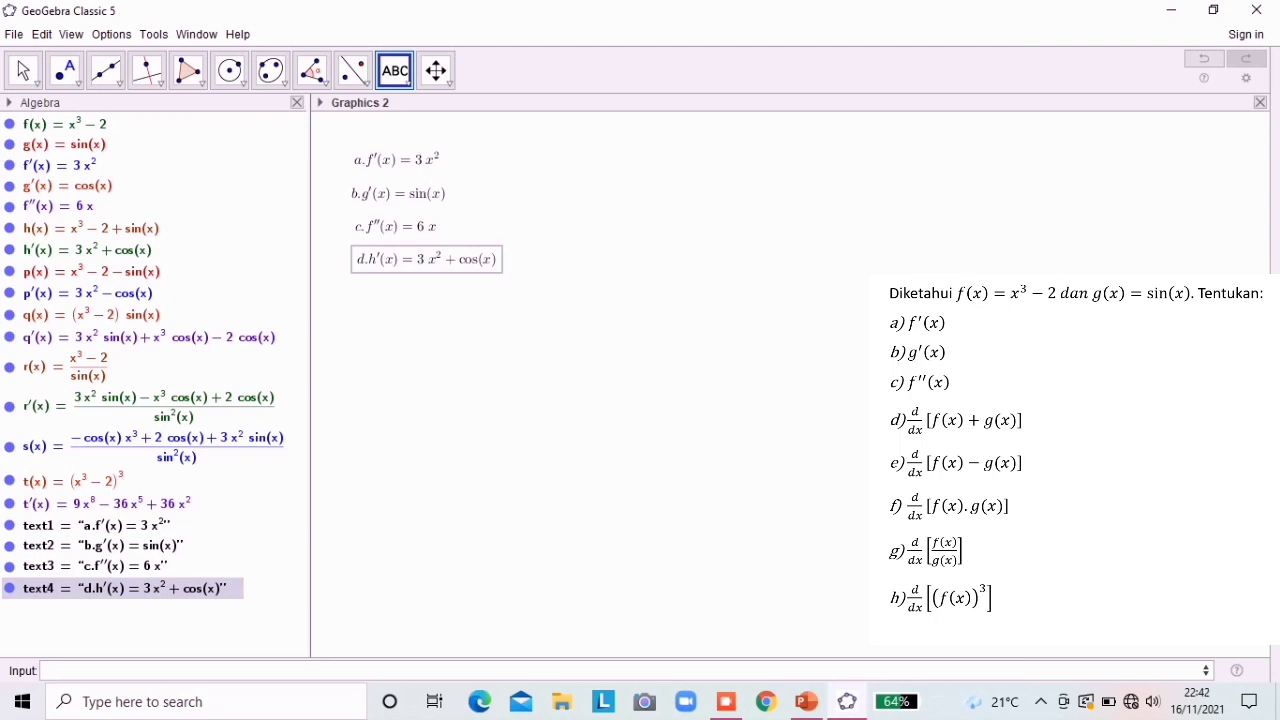
Step: Add a LaTeX text reading "e. p'(x)=" followed by the linked object p', and place it directly below answer d
text(e.)
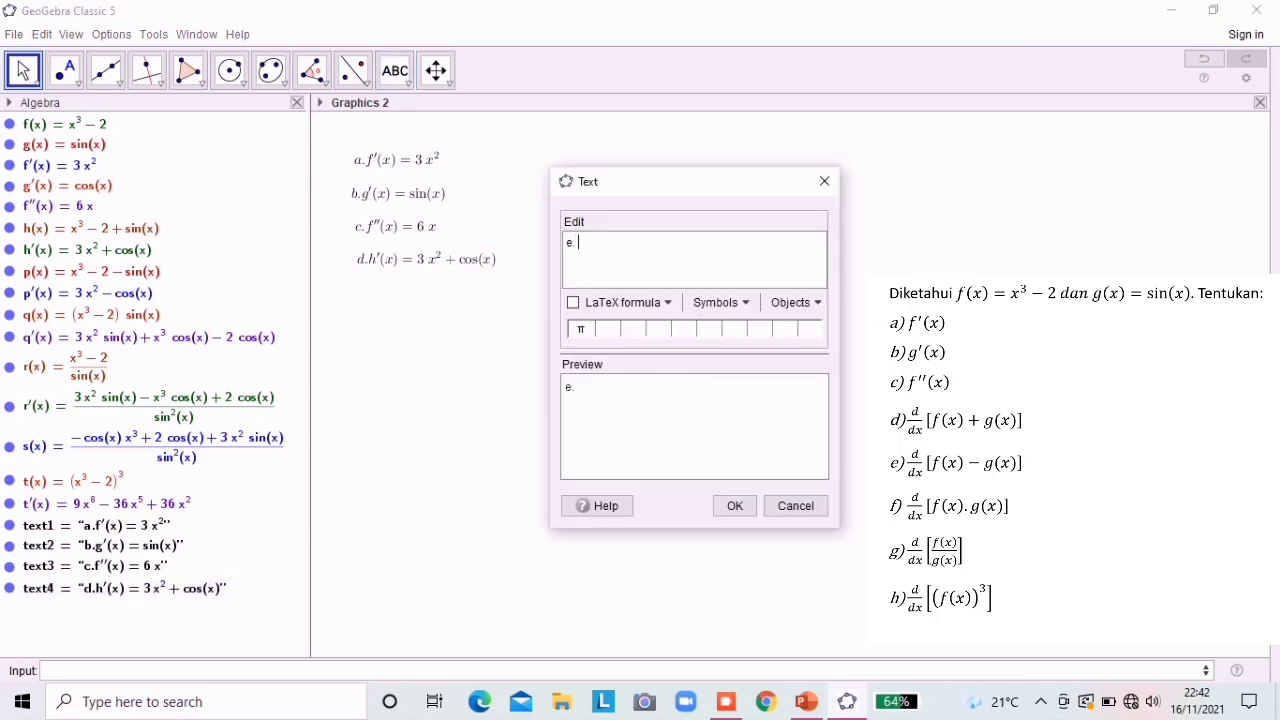
text( p'(x))
click(573, 302)
text(=)
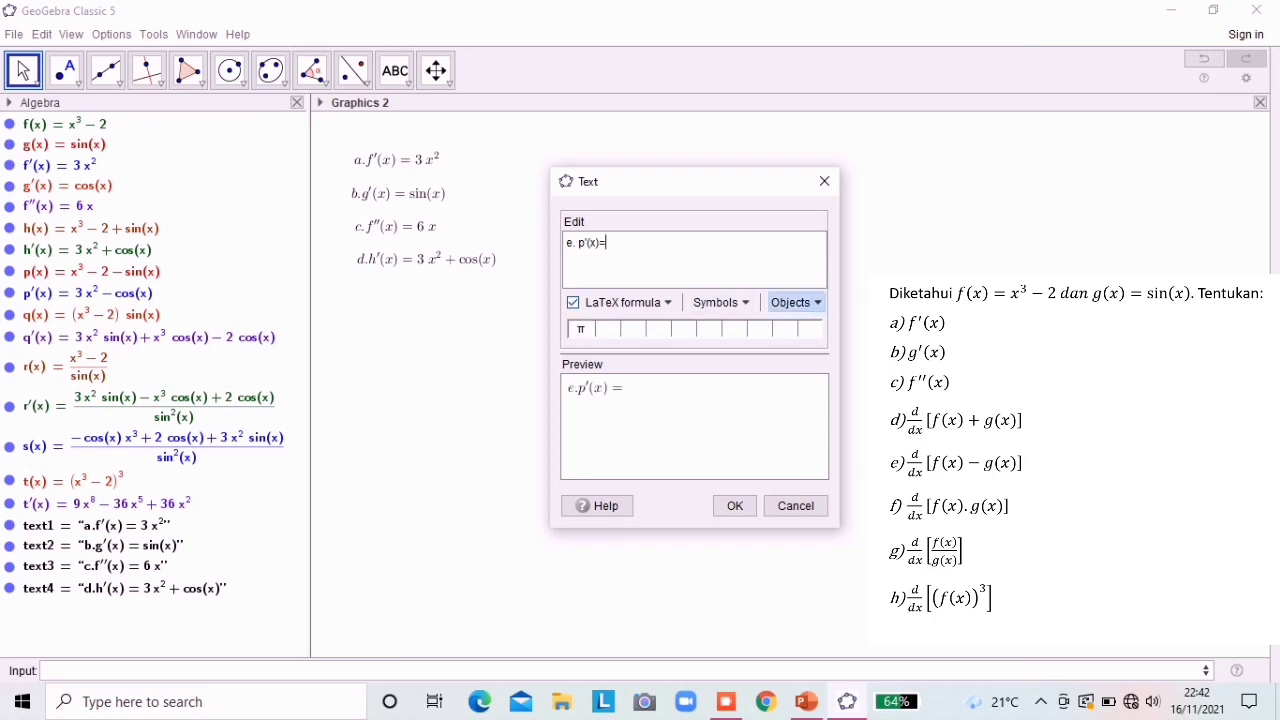
click(796, 302)
scroll(805, 385, down, 3)
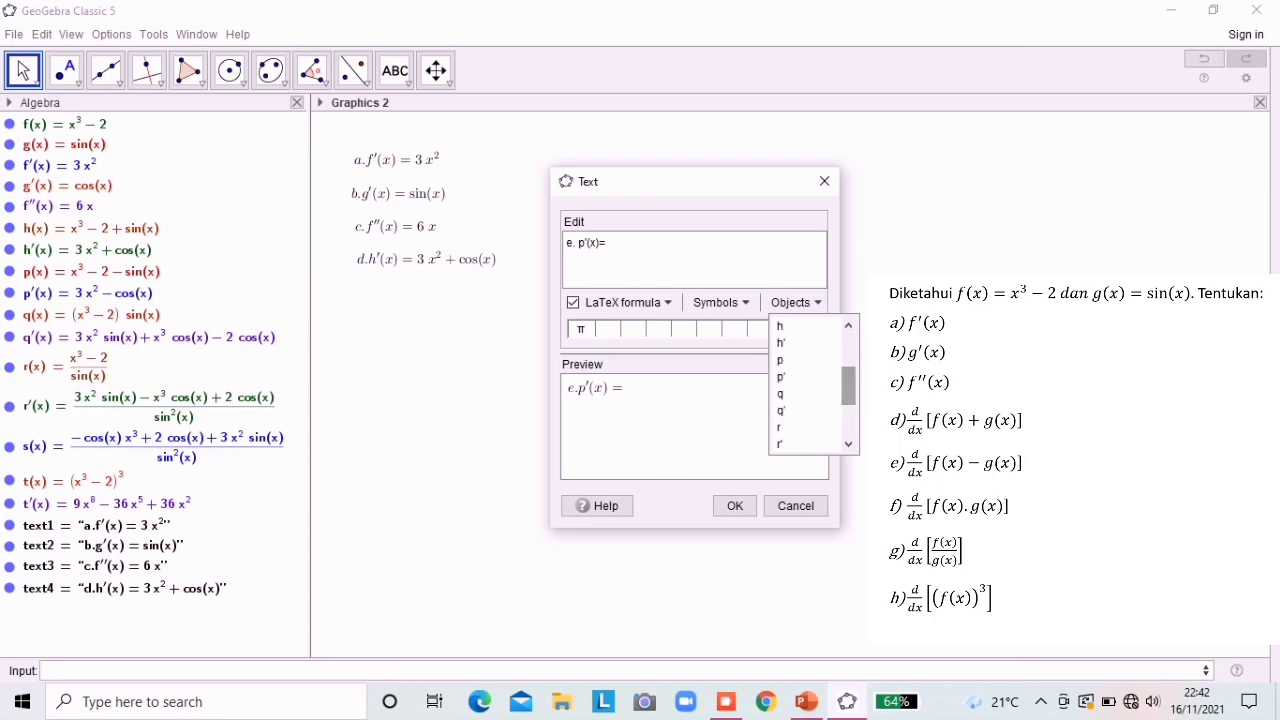
click(790, 374)
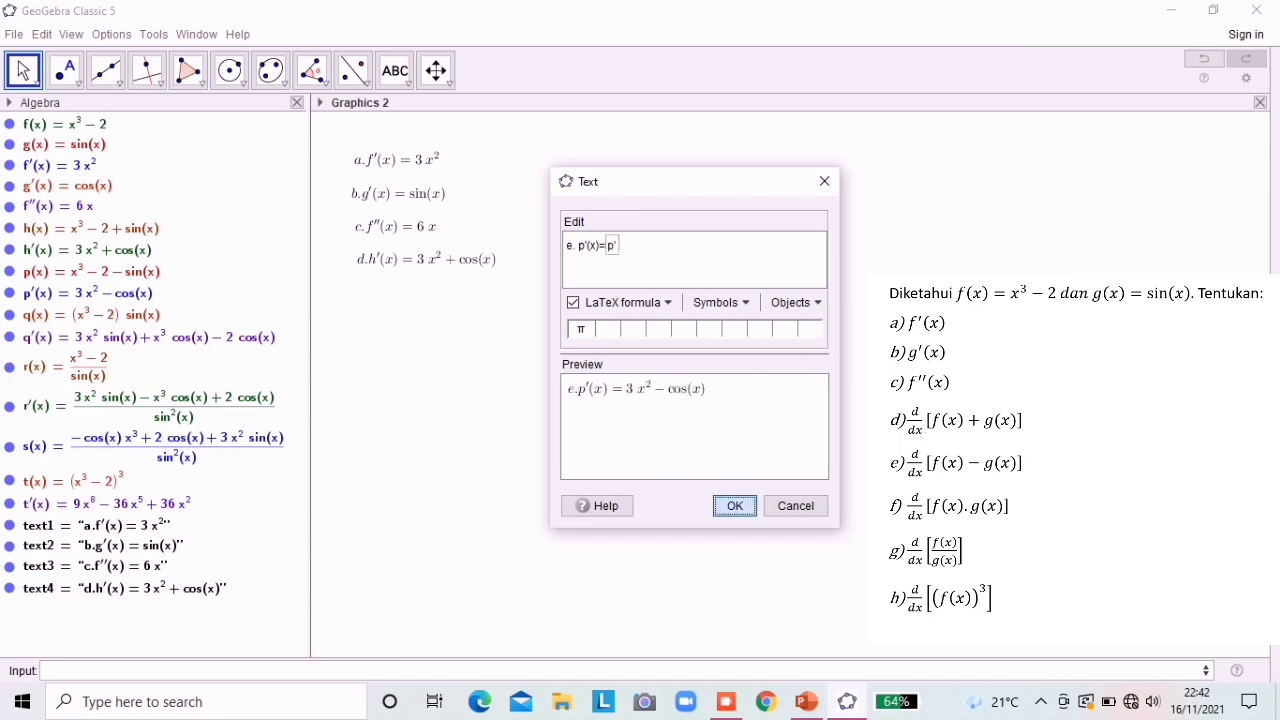
click(735, 505)
drag(607, 334, 426, 297)
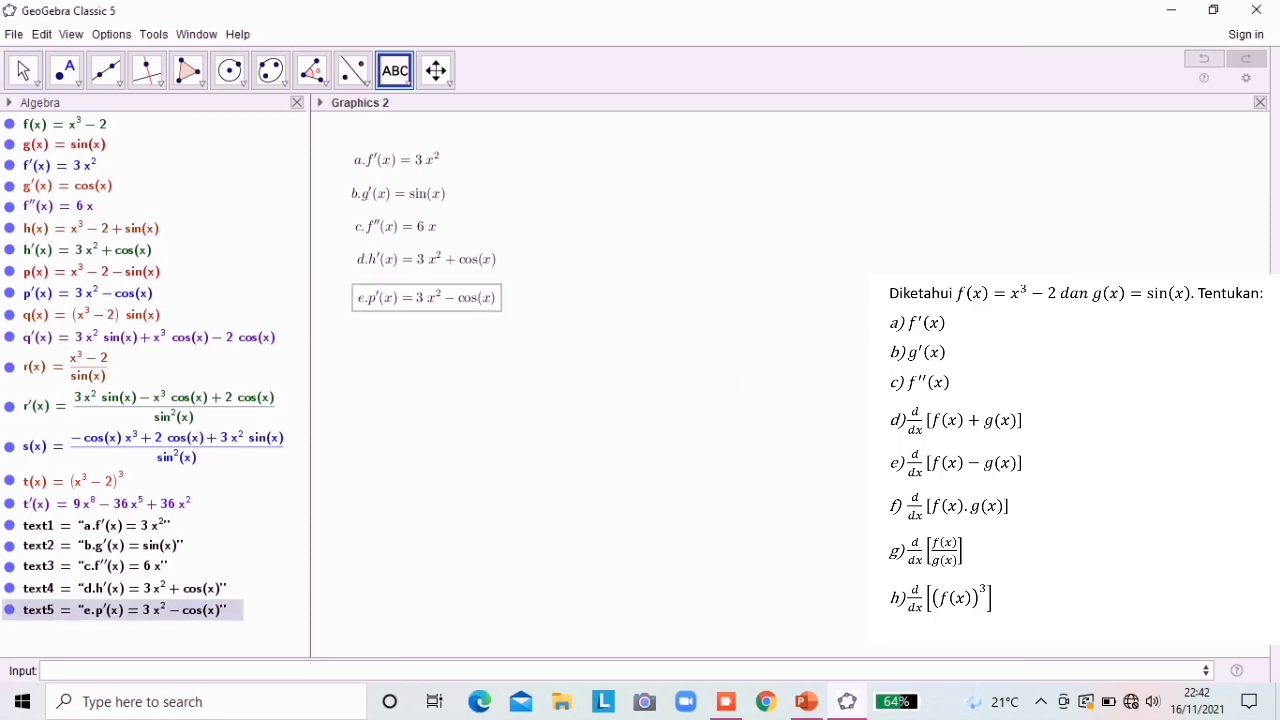
Step: Add a LaTeX text reading "f. q'(x)=" followed by the linked object q', and align it below answer e
click(530, 350)
text(f.)
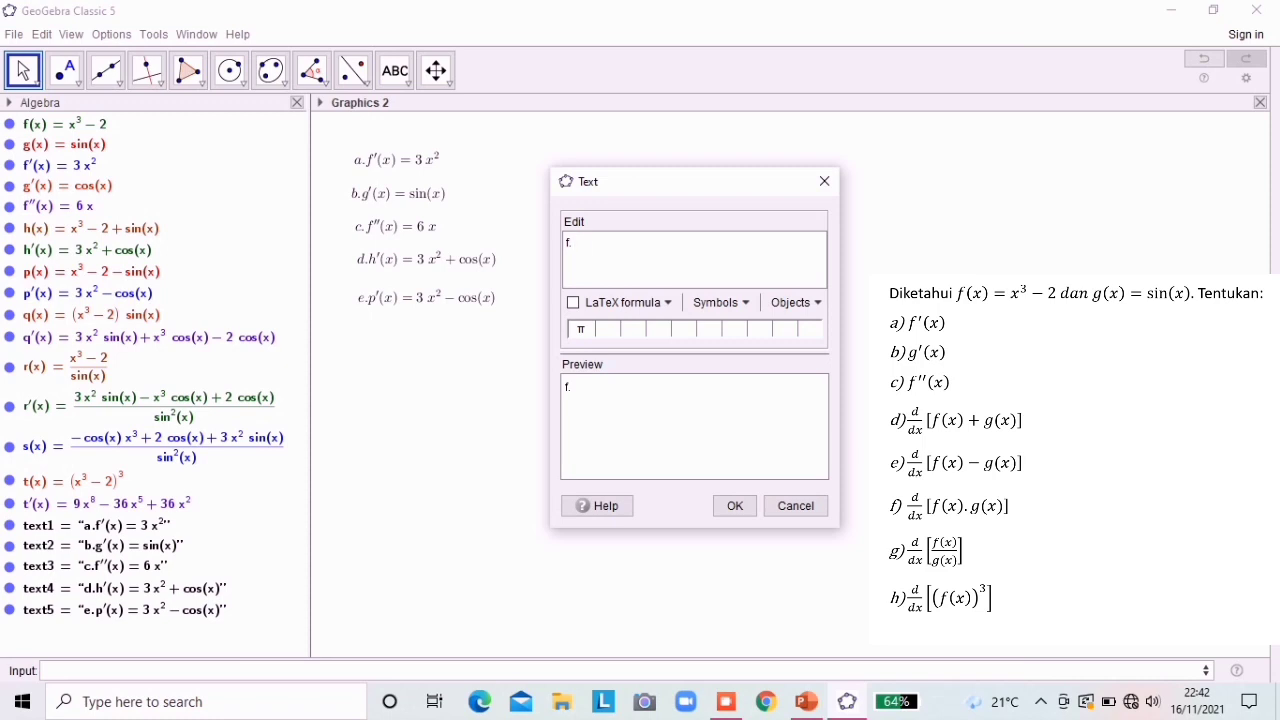
text( g'(x)=)
click(796, 302)
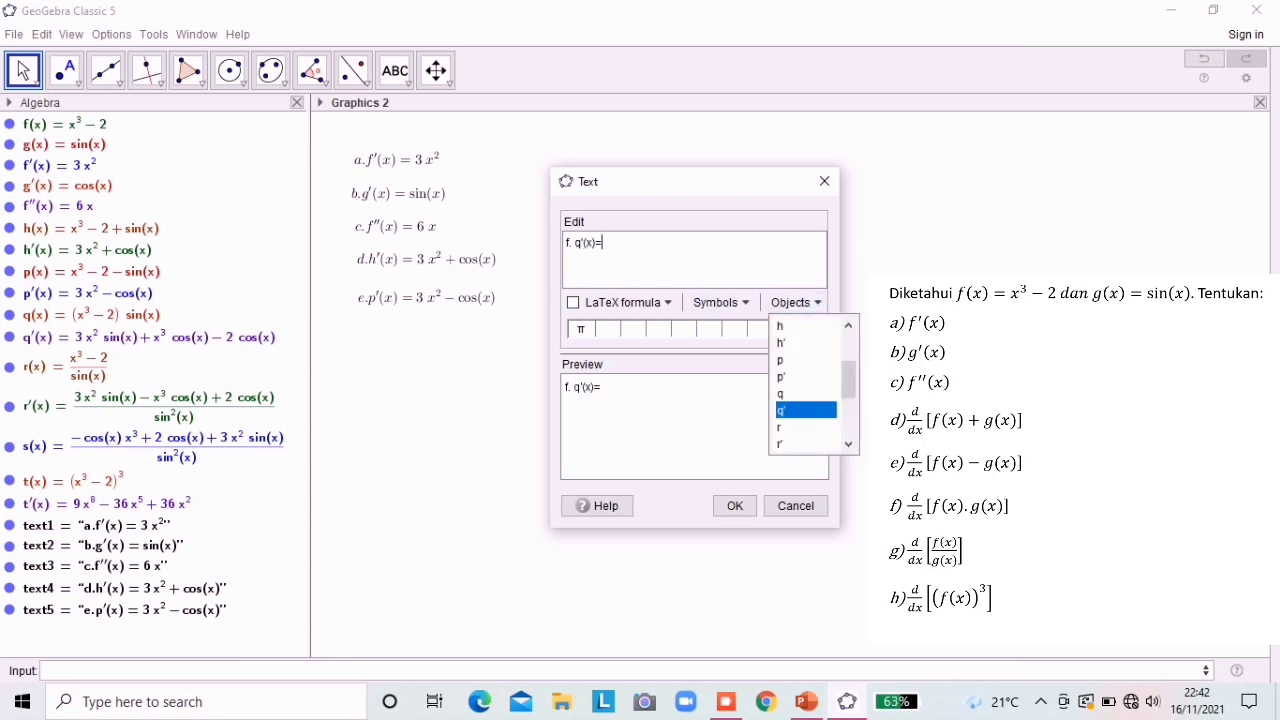
click(805, 410)
click(573, 302)
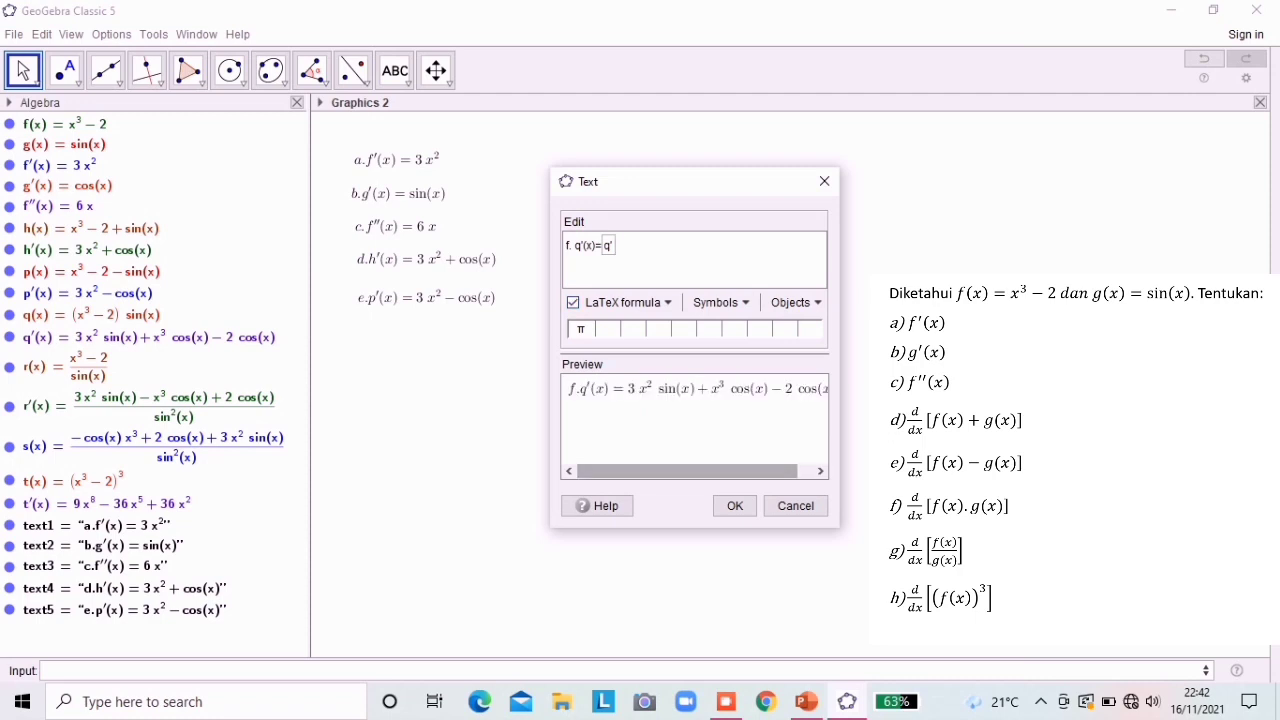
click(734, 505)
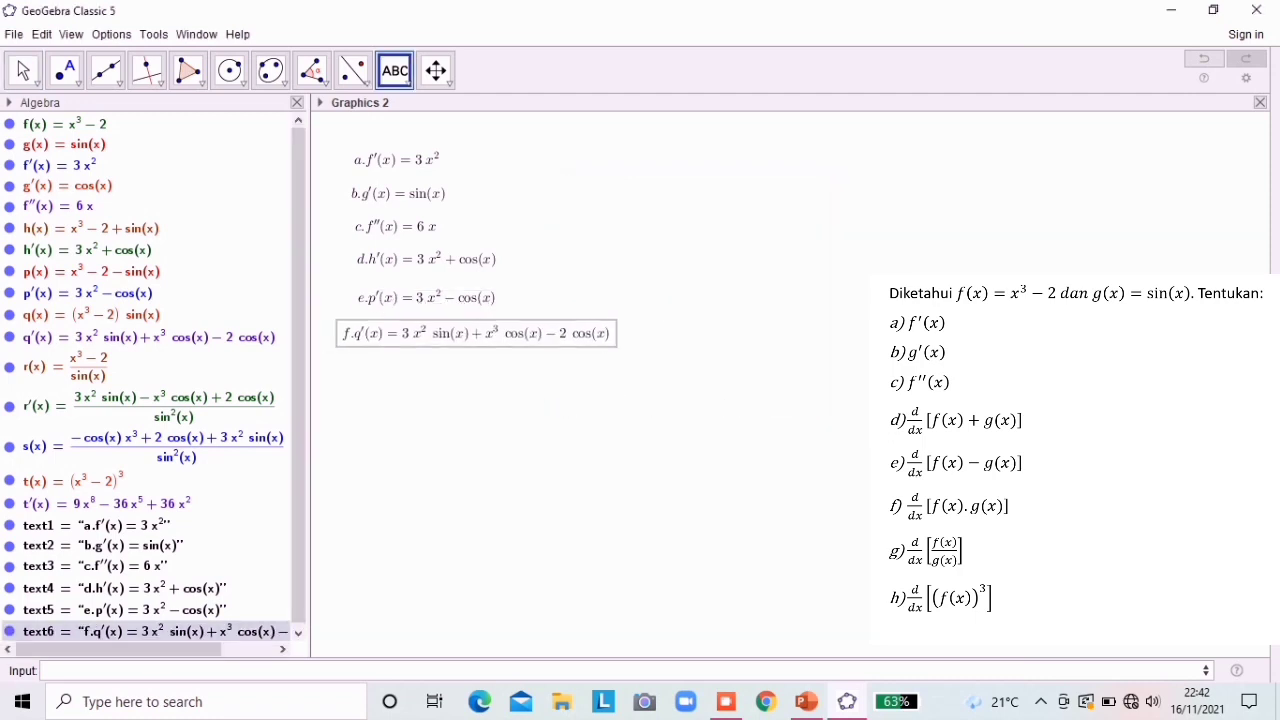
drag(498, 334, 491, 334)
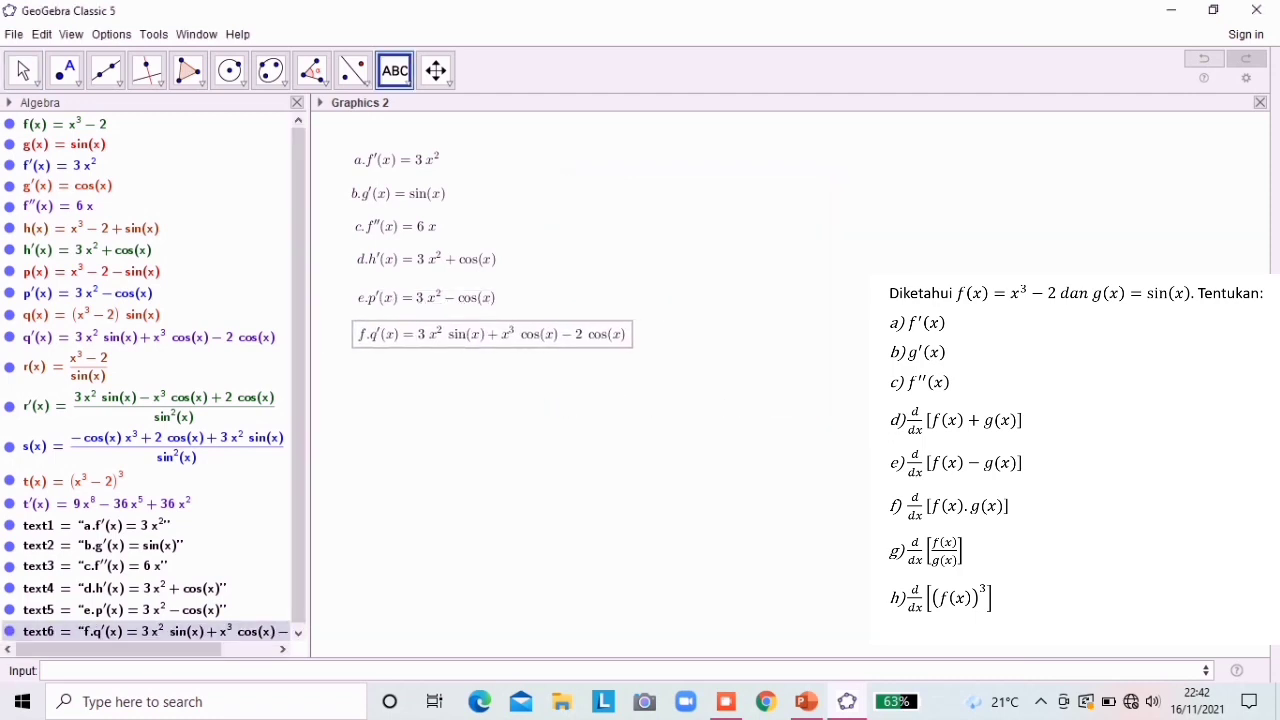
Step: Add a LaTeX text reading "g. r'(x)=" followed by the linked object r', and place it directly below answer f
click(362, 373)
text(g.)
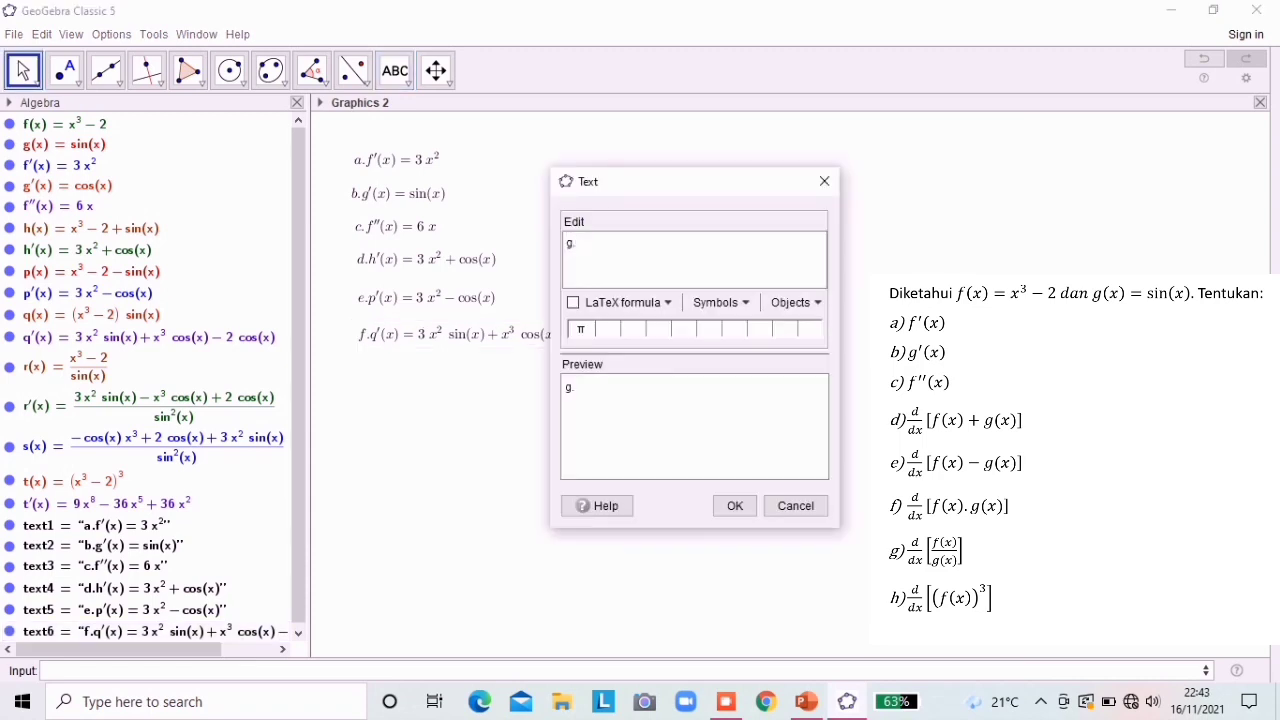
text( r'(x)=)
click(573, 302)
click(796, 302)
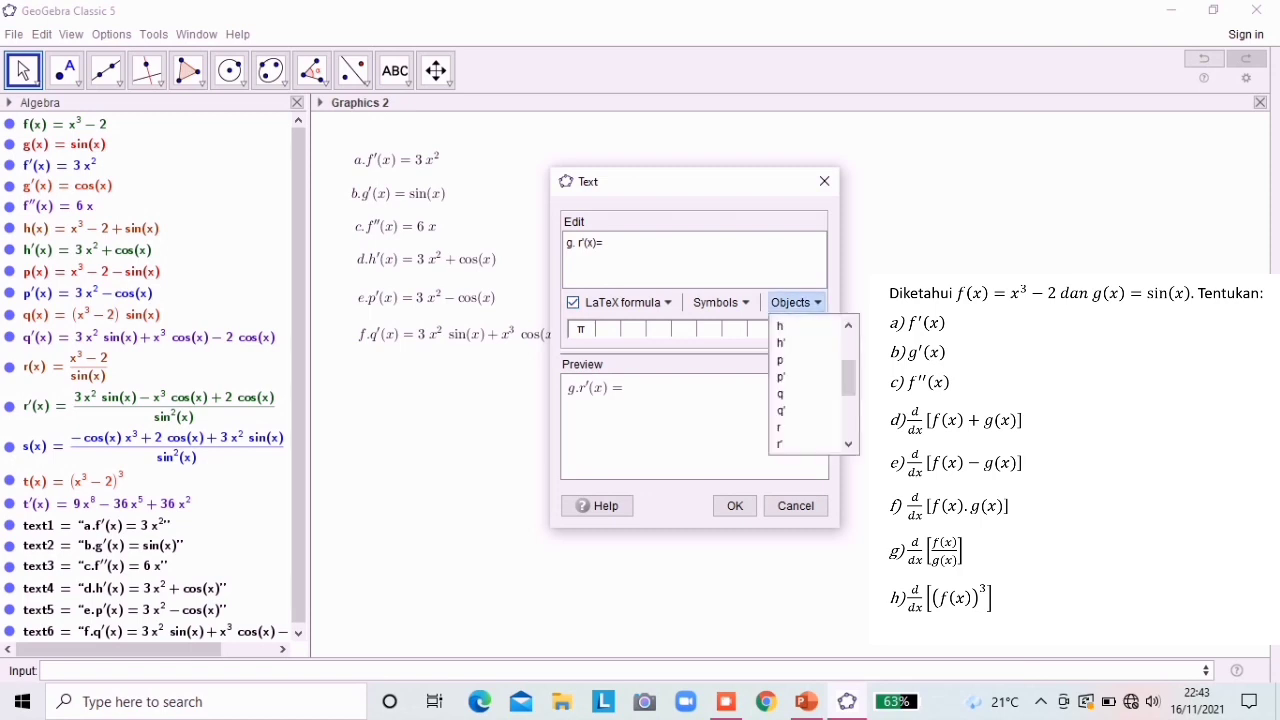
click(796, 444)
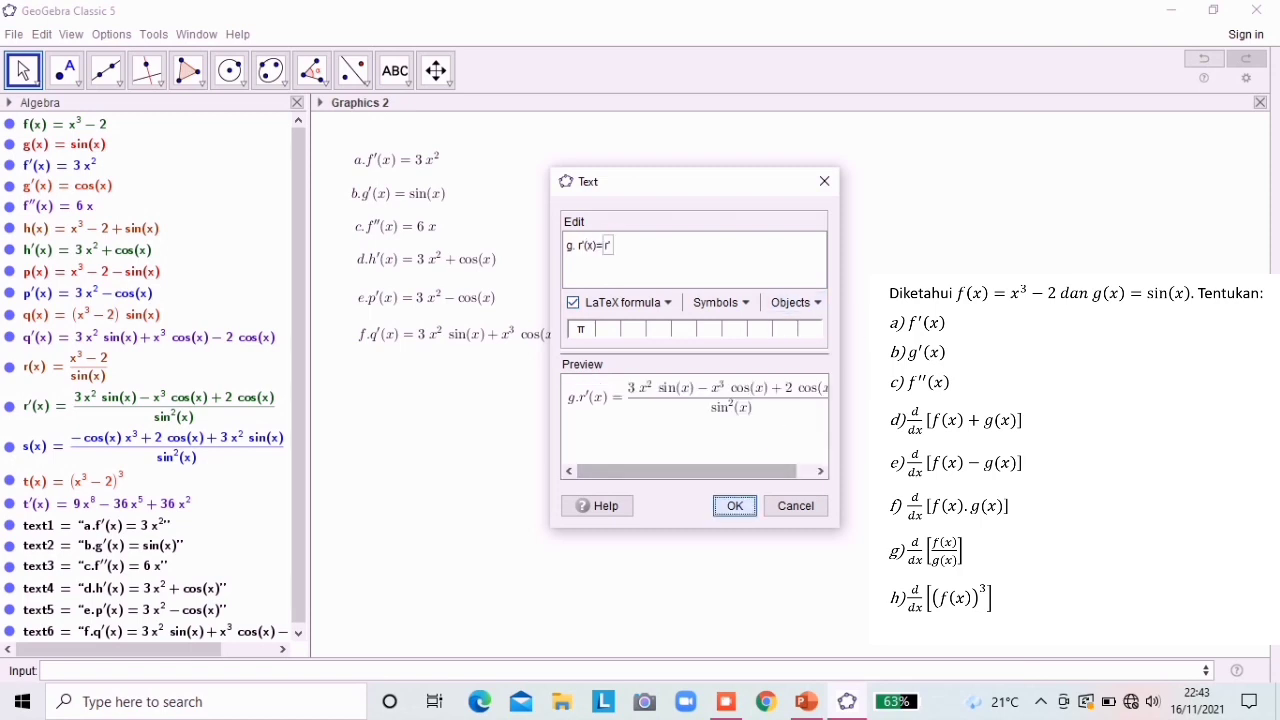
click(735, 505)
drag(650, 411, 490, 380)
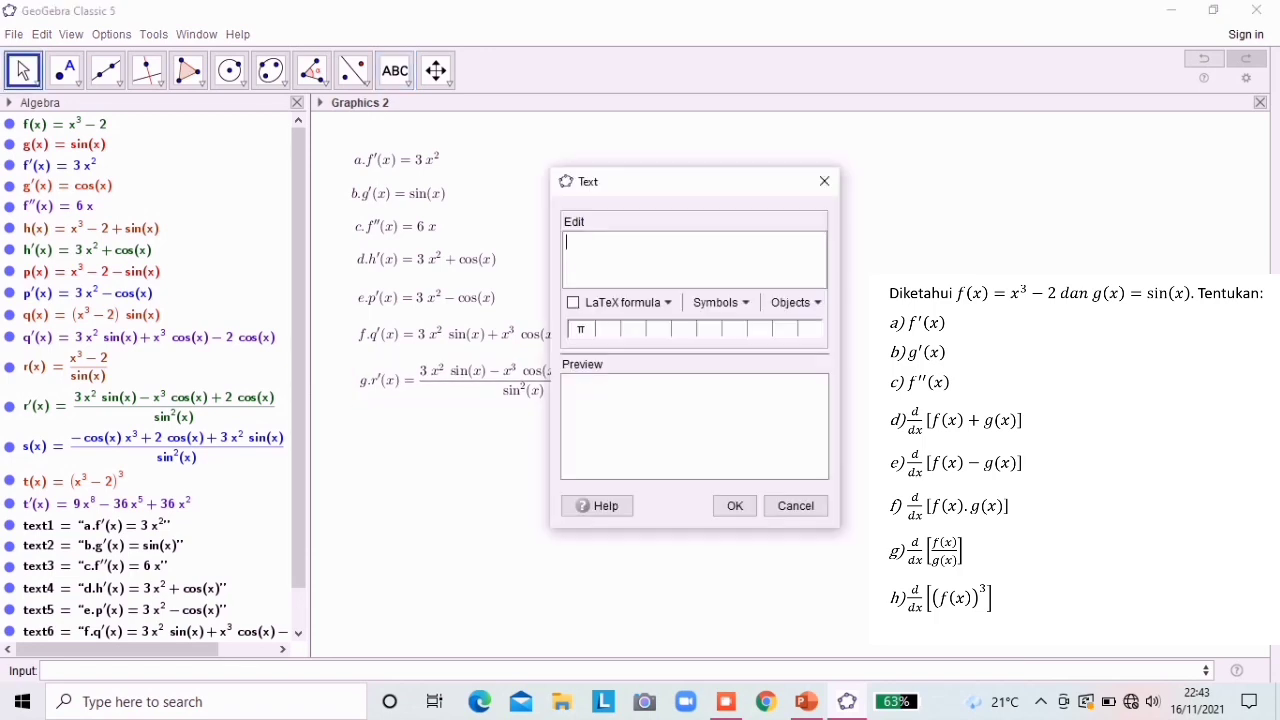
Step: Add a LaTeX text reading "h. t'(x)=" followed by the linked object t', and place it directly below answer g
text(h. t'(x)=)
click(796, 302)
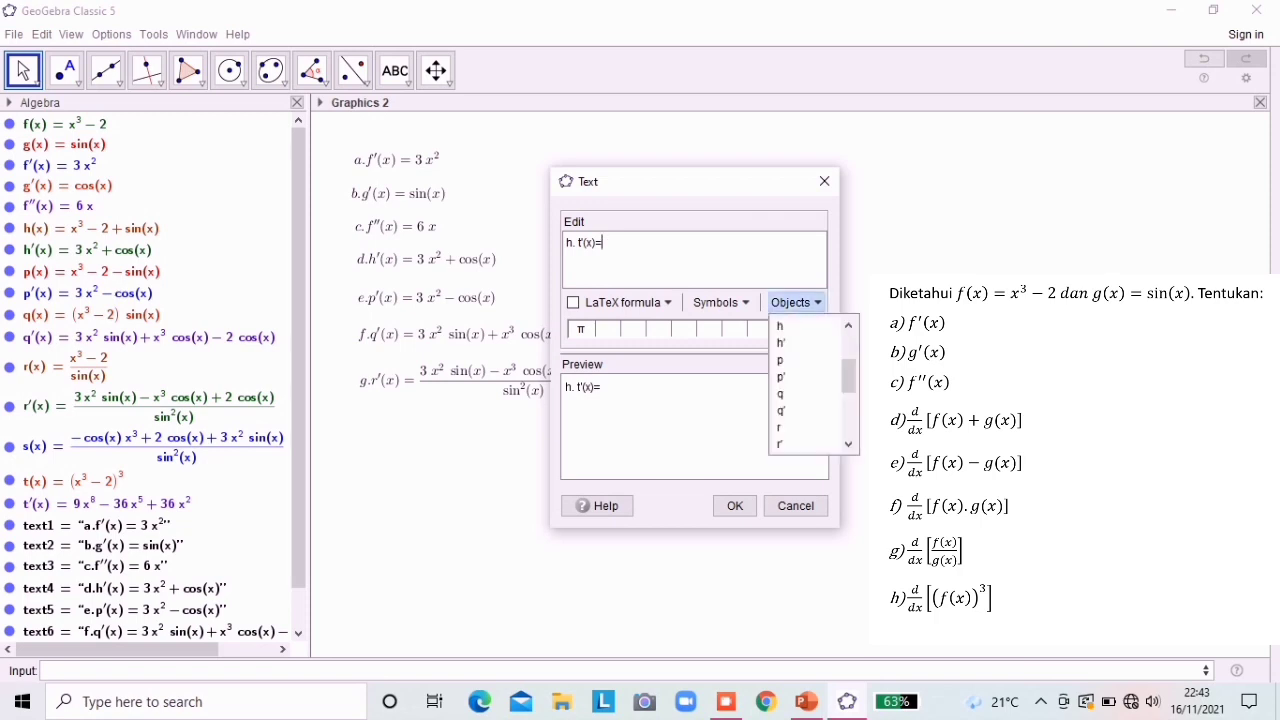
scroll(806, 390, up, 2)
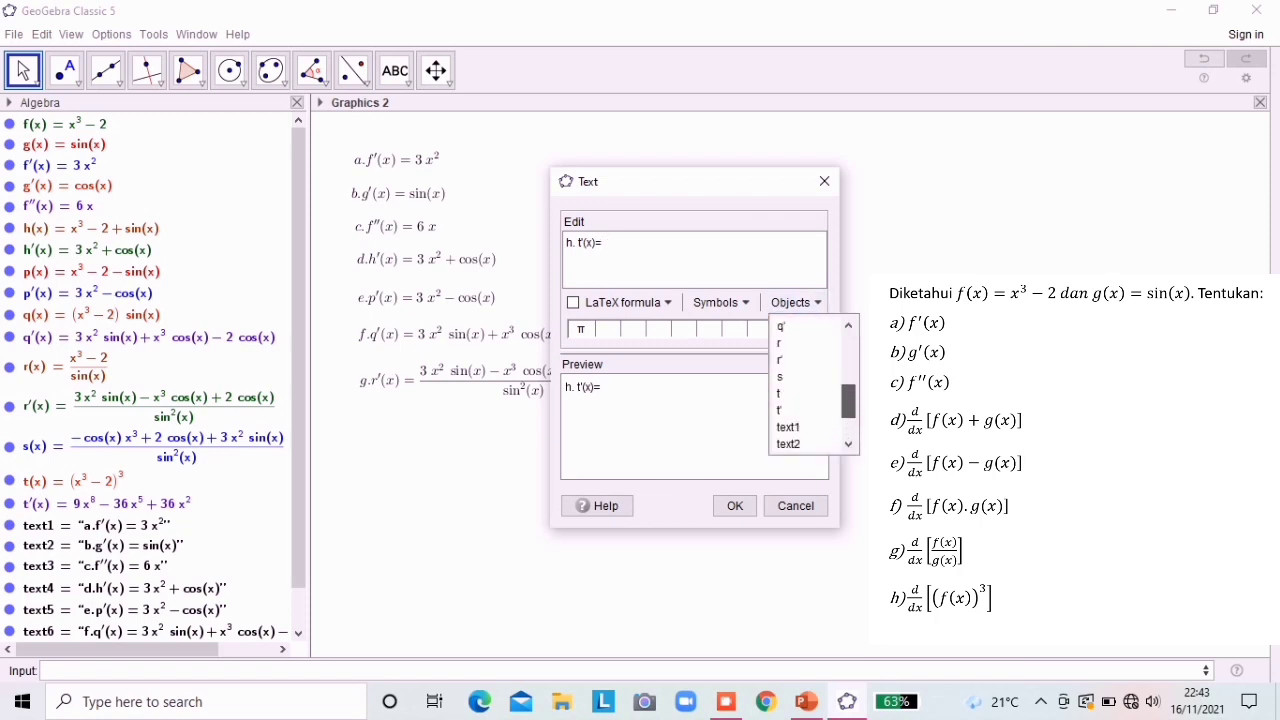
click(806, 410)
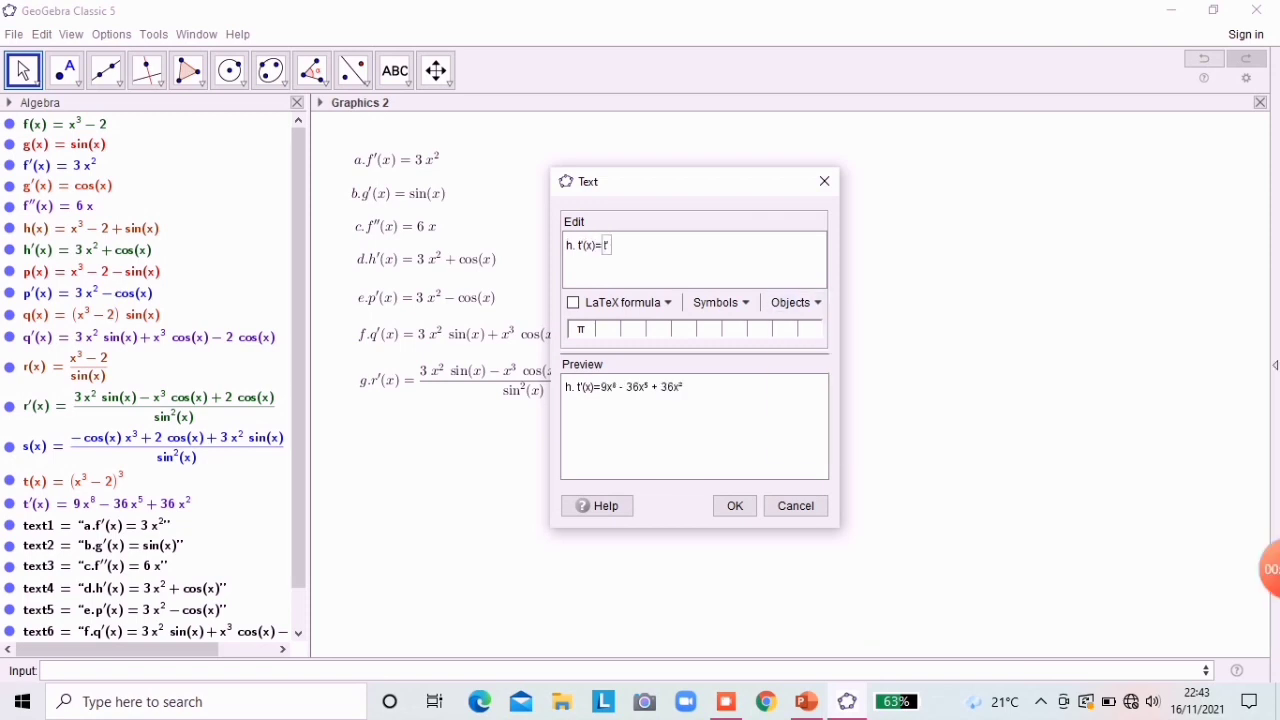
click(573, 302)
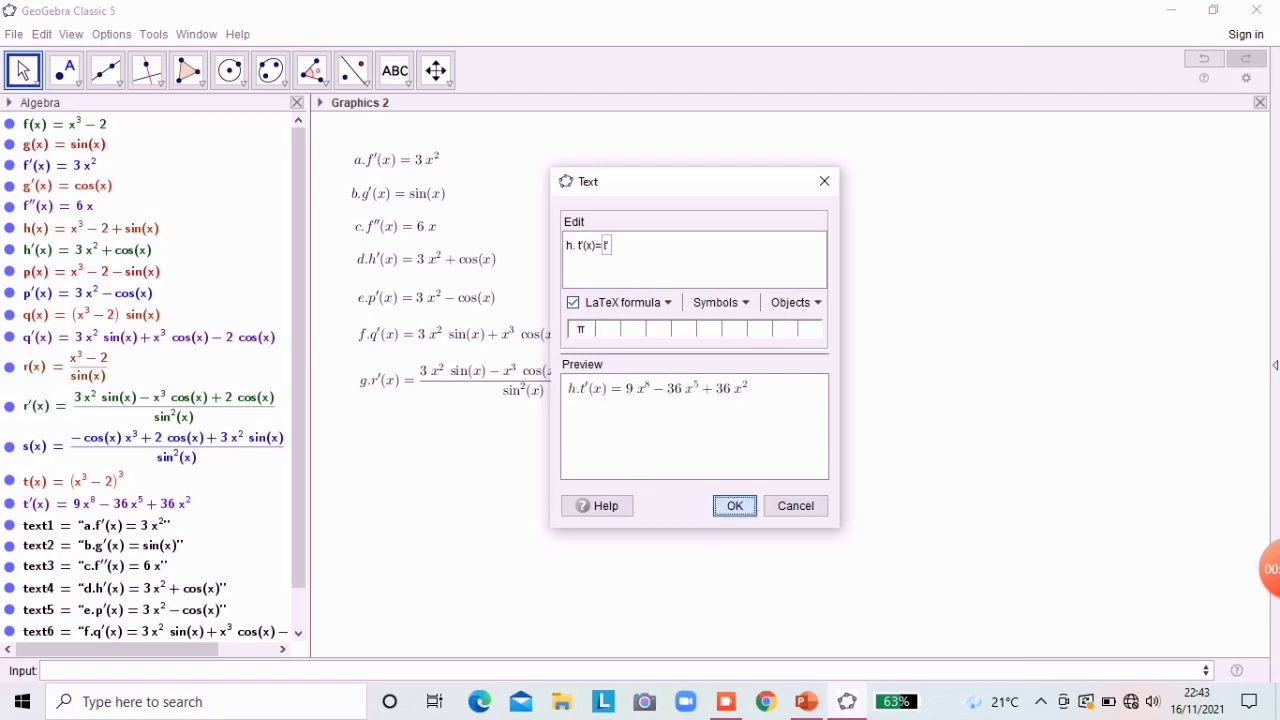
click(734, 505)
drag(660, 457, 419, 424)
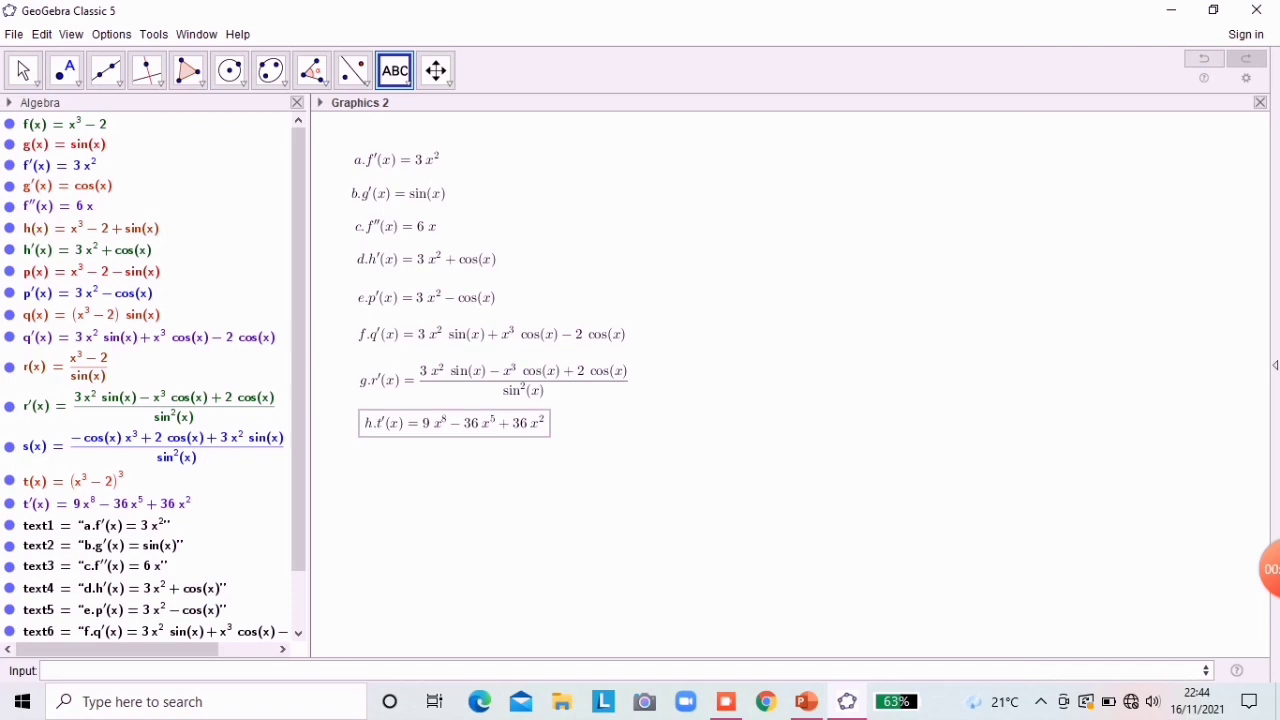